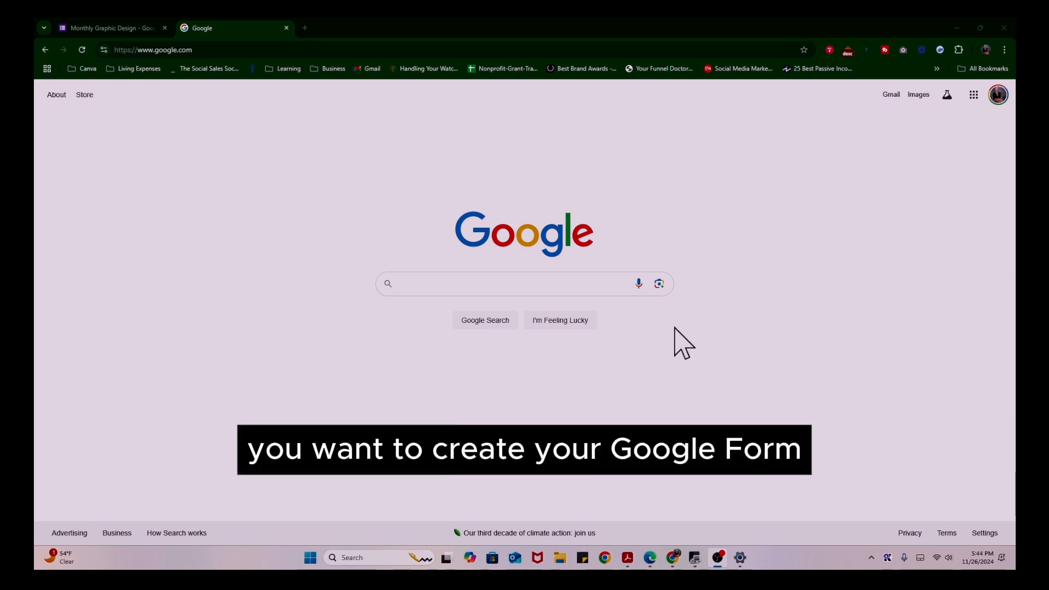
Open Google Forms from the list of Google apps
{"action": "left_click", "coordinate": [971, 103]}
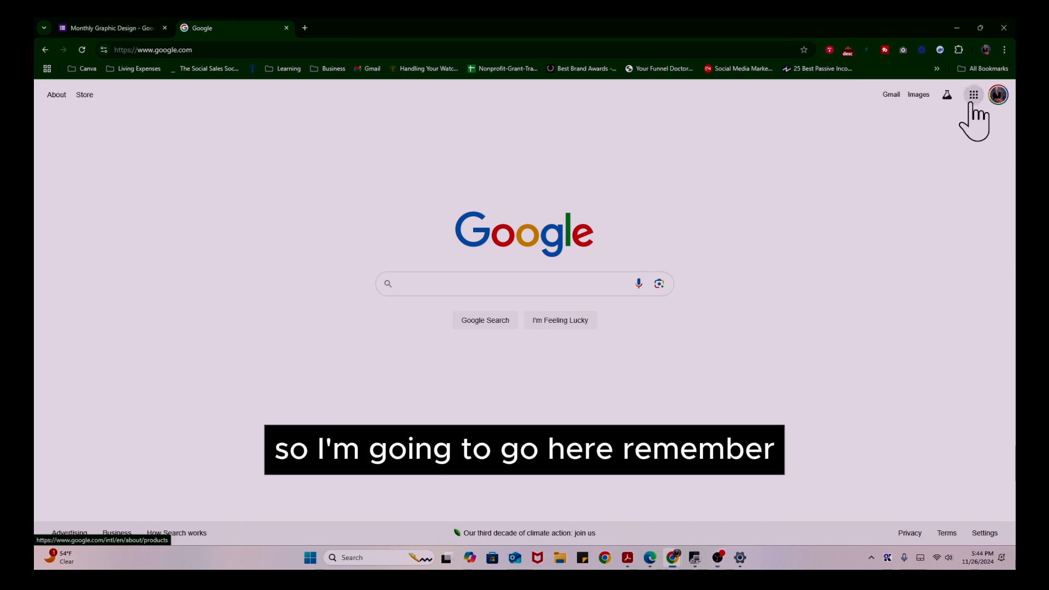
{"action": "left_click", "coordinate": [972, 103]}
{"action": "scroll", "coordinate": [909, 274], "scroll_direction": "down", "scroll_amount": 5}
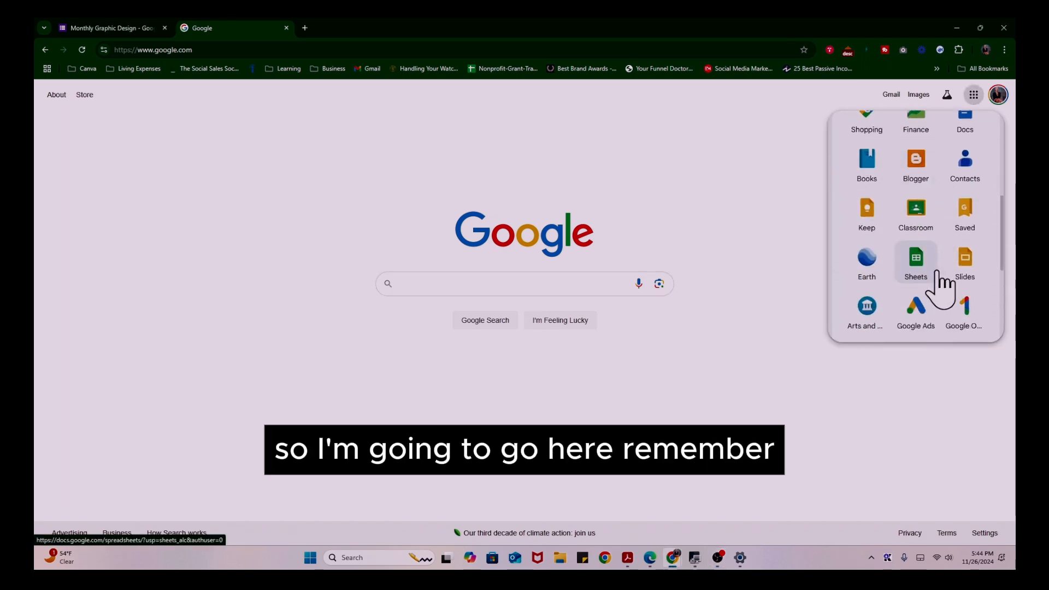
{"action": "scroll", "coordinate": [943, 290], "scroll_direction": "down", "scroll_amount": 2}
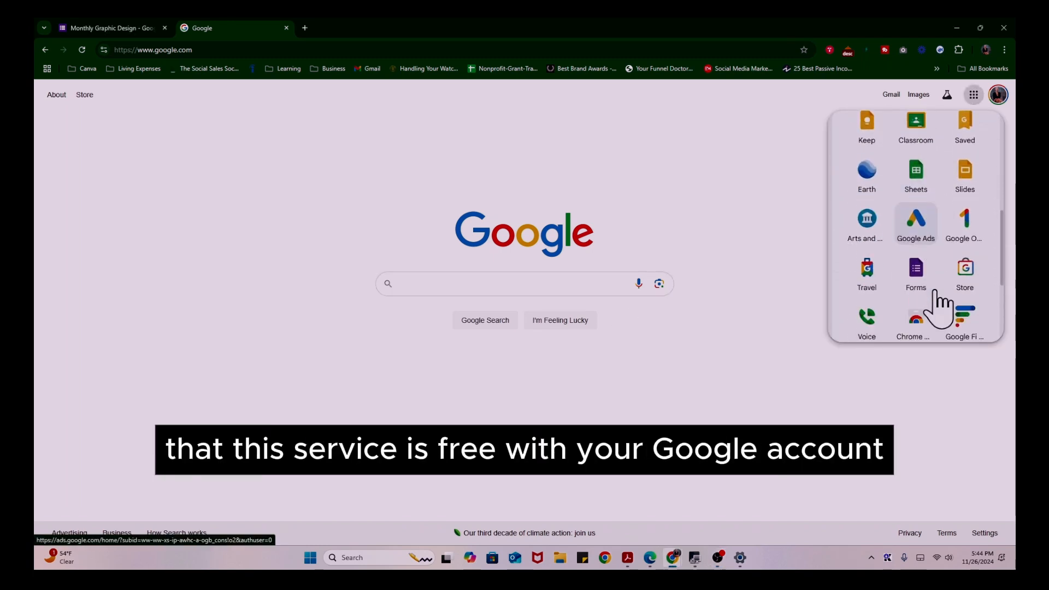
{"action": "left_click", "coordinate": [916, 257]}
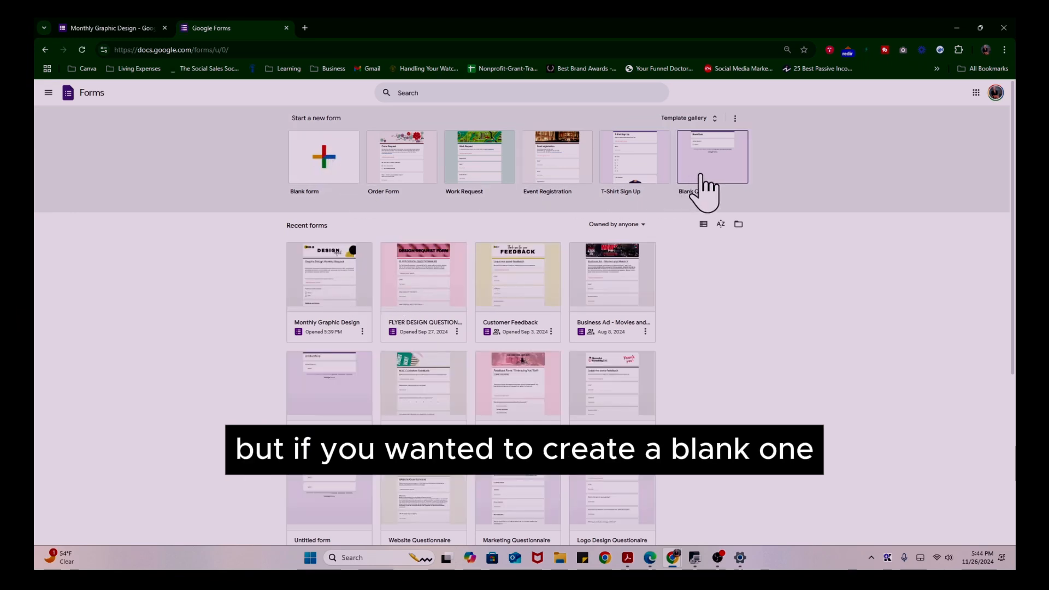
Browse the personal, work and education form templates in the template gallery and return to the Forms home page
{"action": "left_click", "coordinate": [712, 120]}
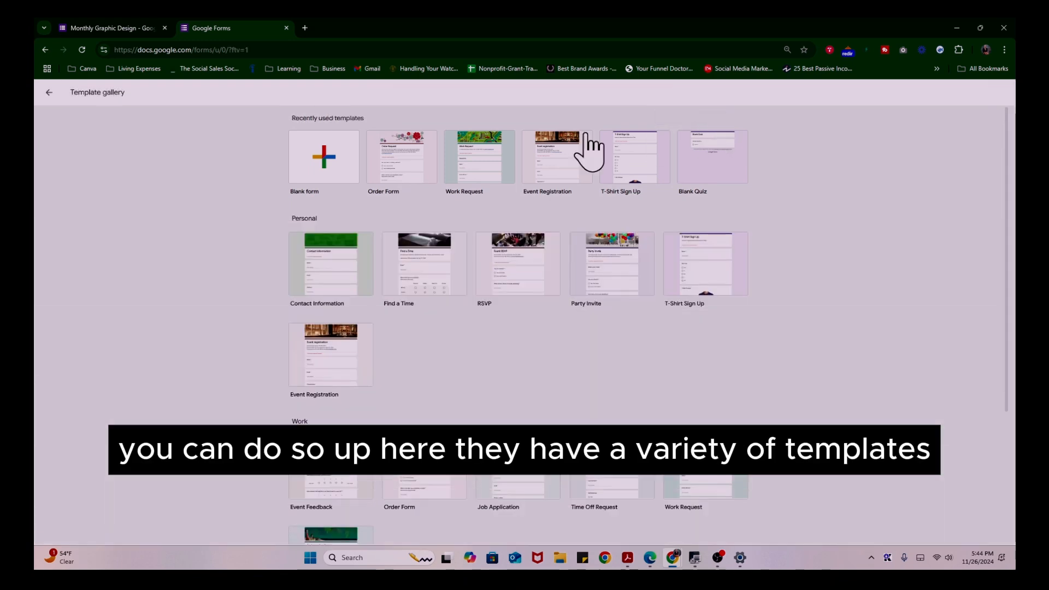
{"action": "scroll", "coordinate": [410, 297], "scroll_direction": "down", "scroll_amount": 3}
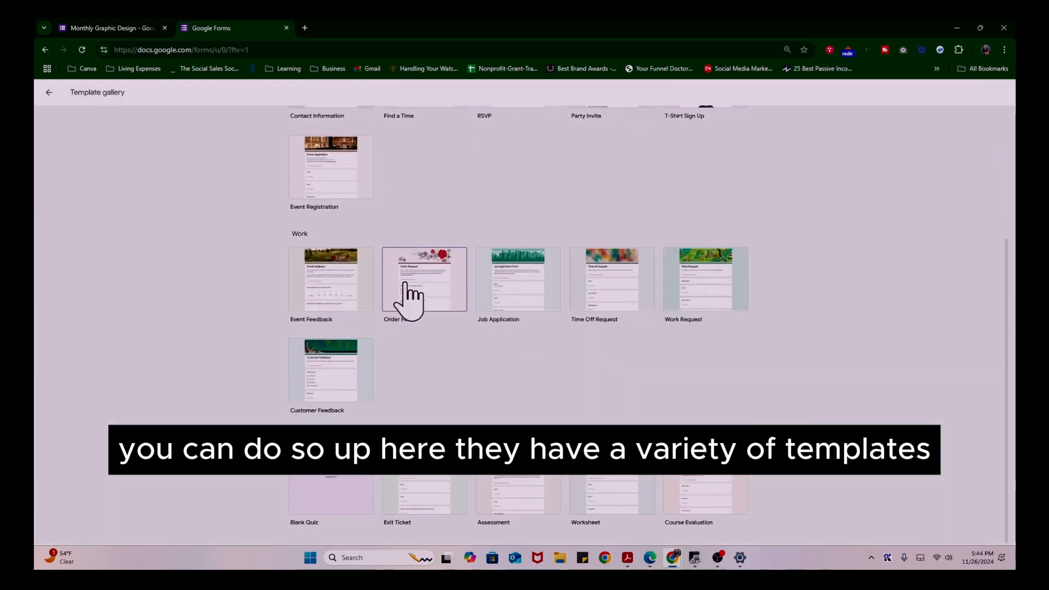
{"action": "left_click", "coordinate": [50, 92]}
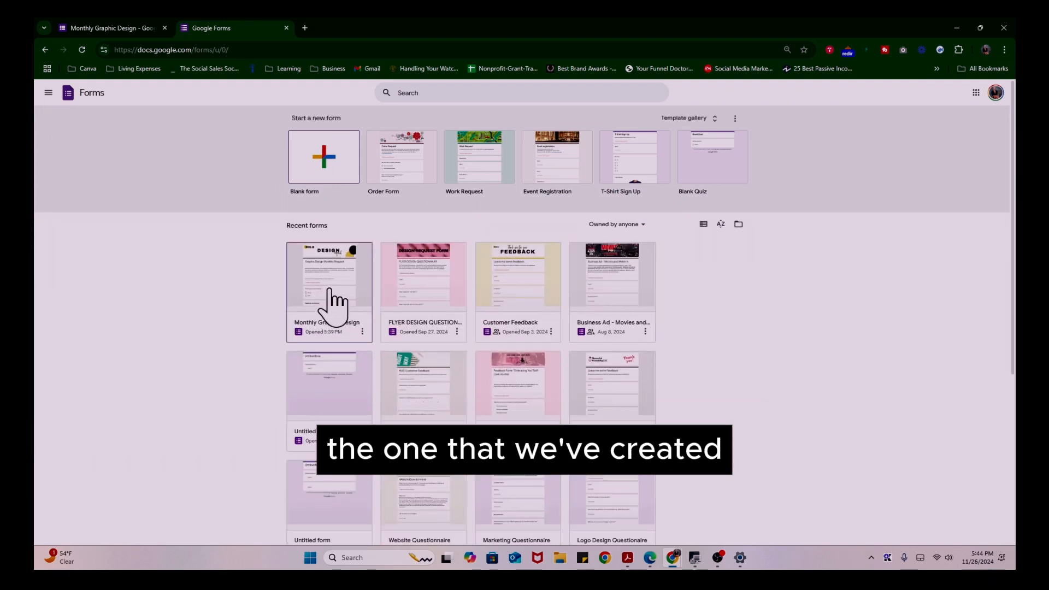
Open the Monthly Graphic Design form and view its responses in the linked Google Sheets spreadsheet
{"action": "left_click", "coordinate": [330, 290]}
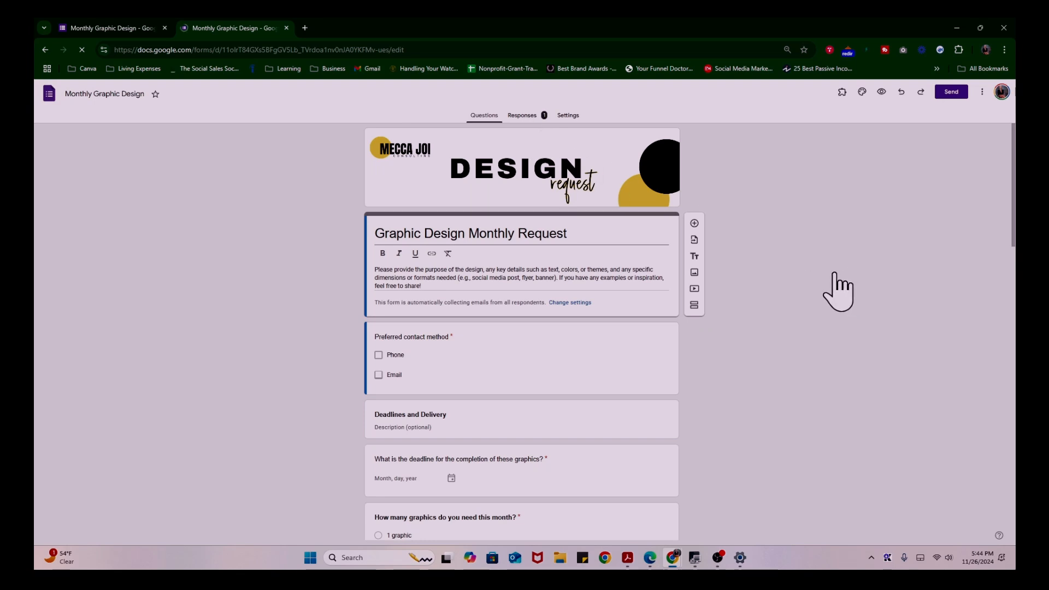
{"action": "left_click", "coordinate": [523, 116]}
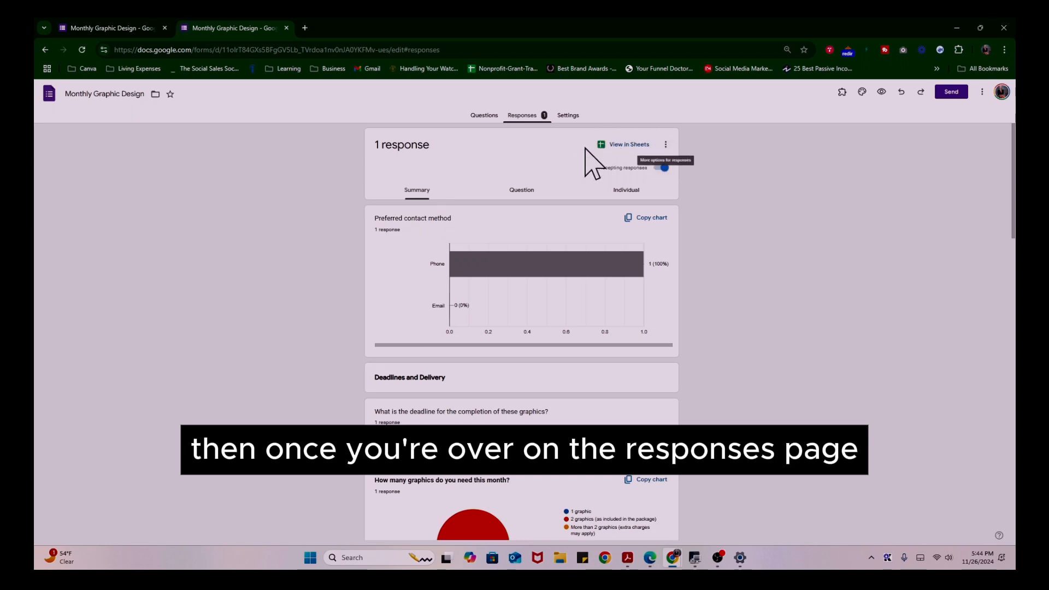
{"action": "left_click", "coordinate": [627, 145]}
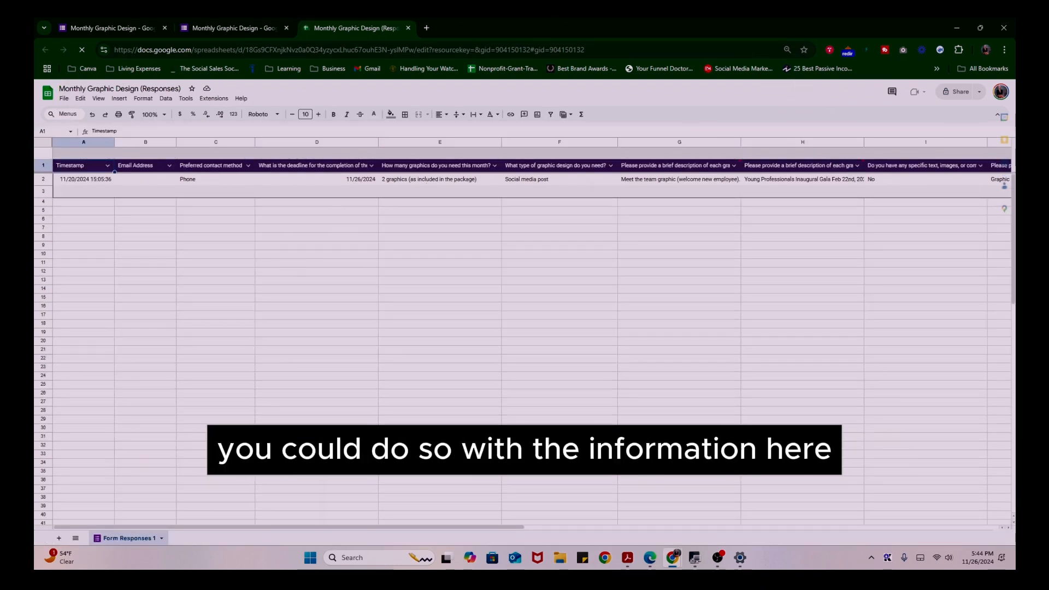
{"action": "left_click", "coordinate": [186, 99]}
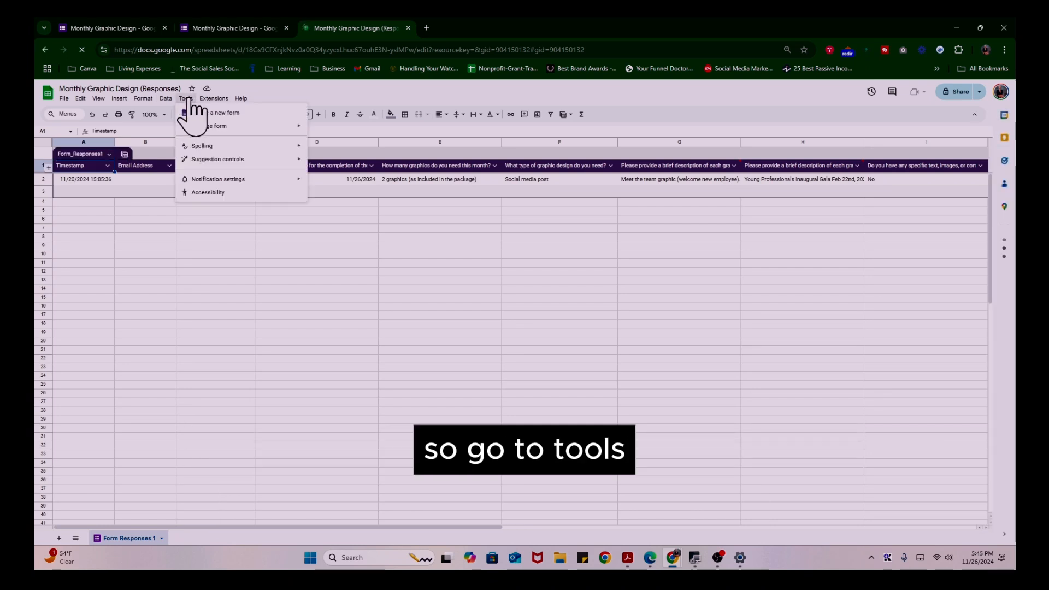
{"action": "left_click", "coordinate": [202, 180]}
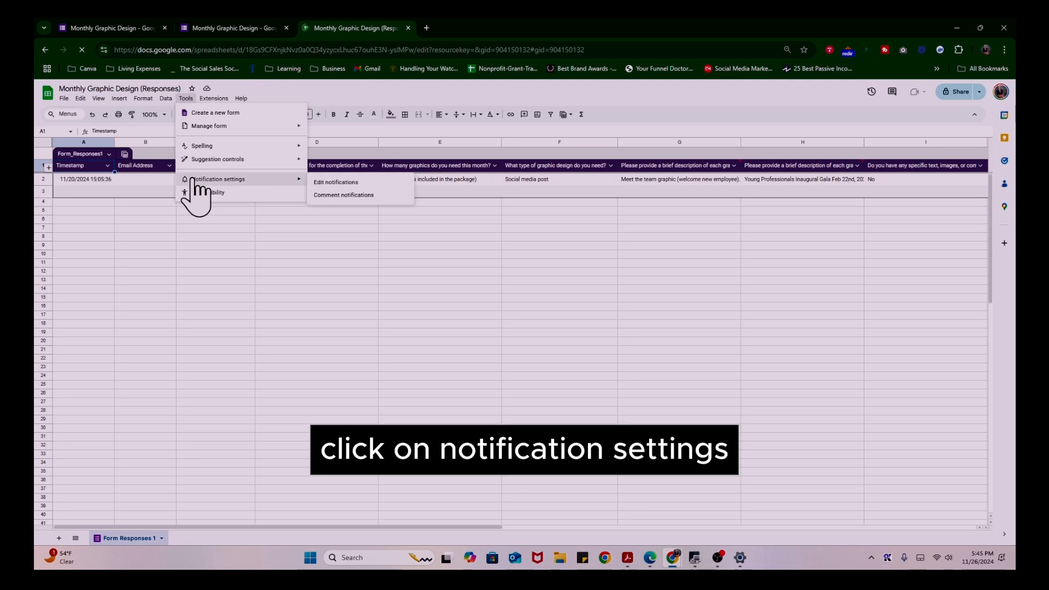
{"action": "left_click", "coordinate": [358, 195]}
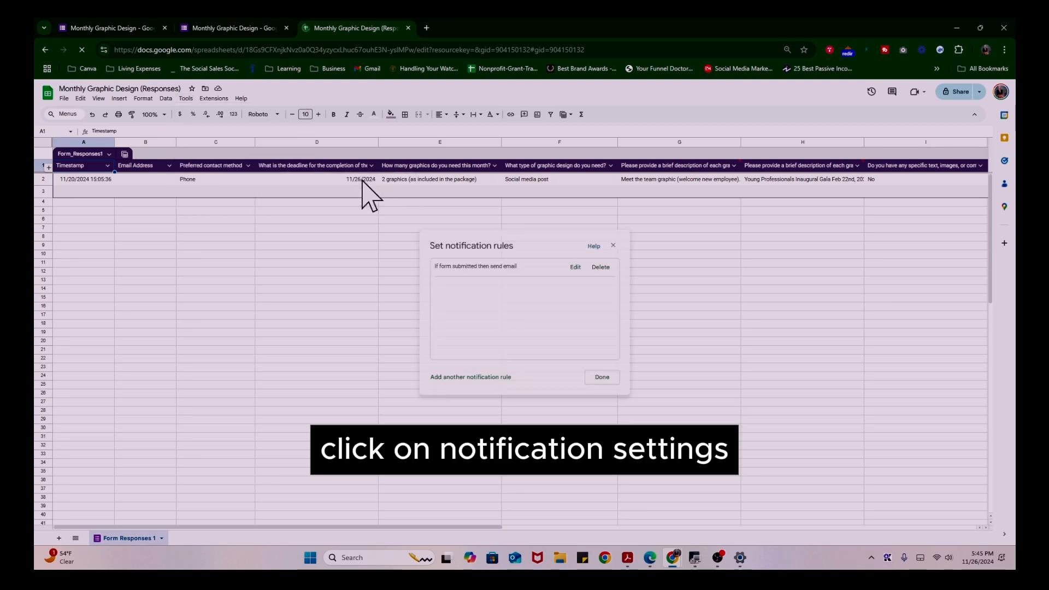
{"action": "left_click", "coordinate": [575, 268]}
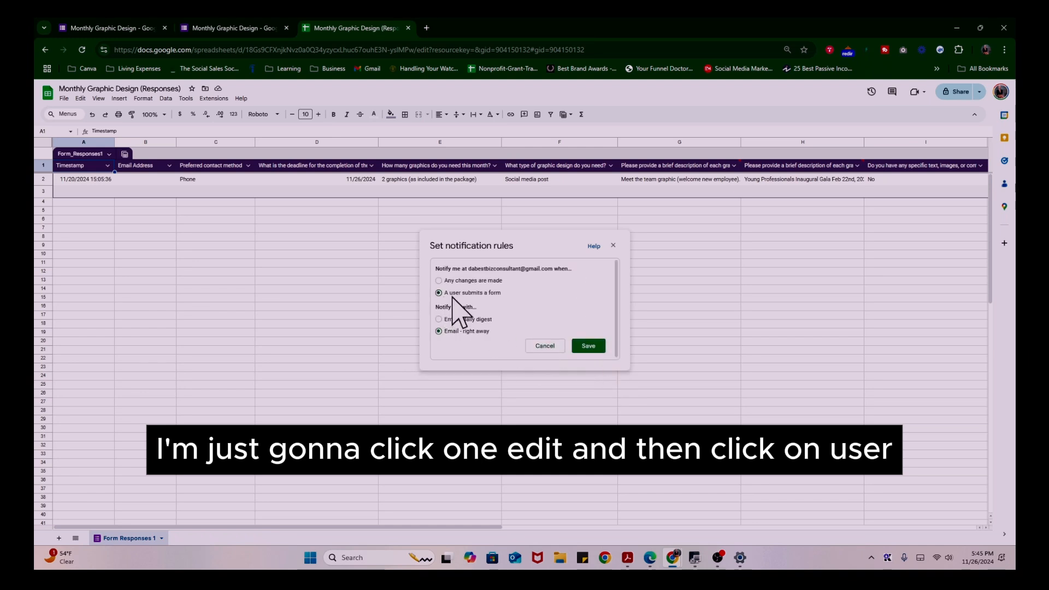
{"action": "left_click", "coordinate": [613, 246]}
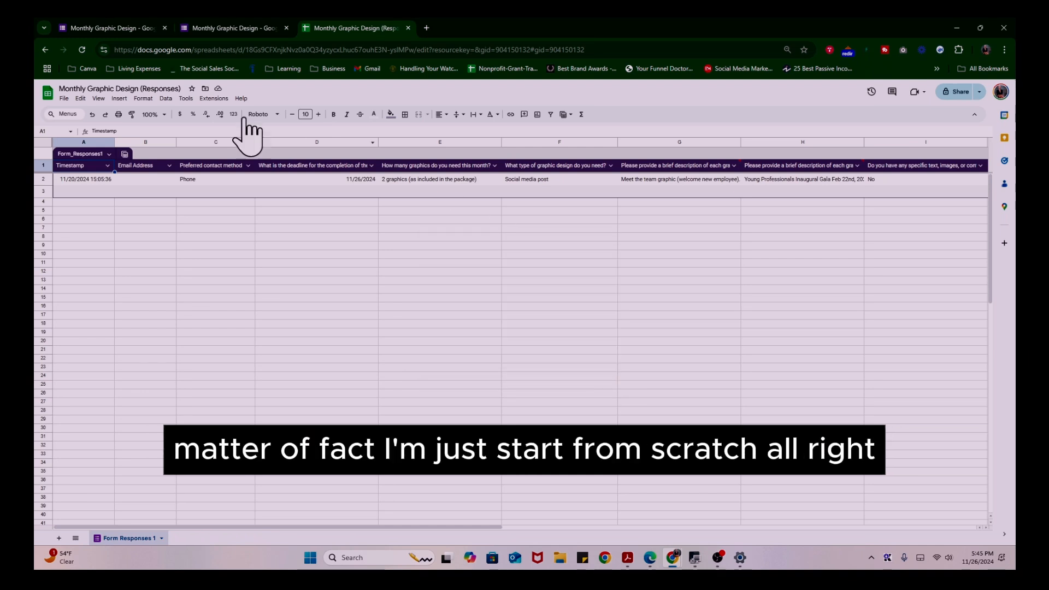
Delete the existing form-submission notification rule from the response spreadsheet's edit notifications
{"action": "left_click", "coordinate": [186, 98]}
{"action": "mouse_move", "coordinate": [235, 180]}
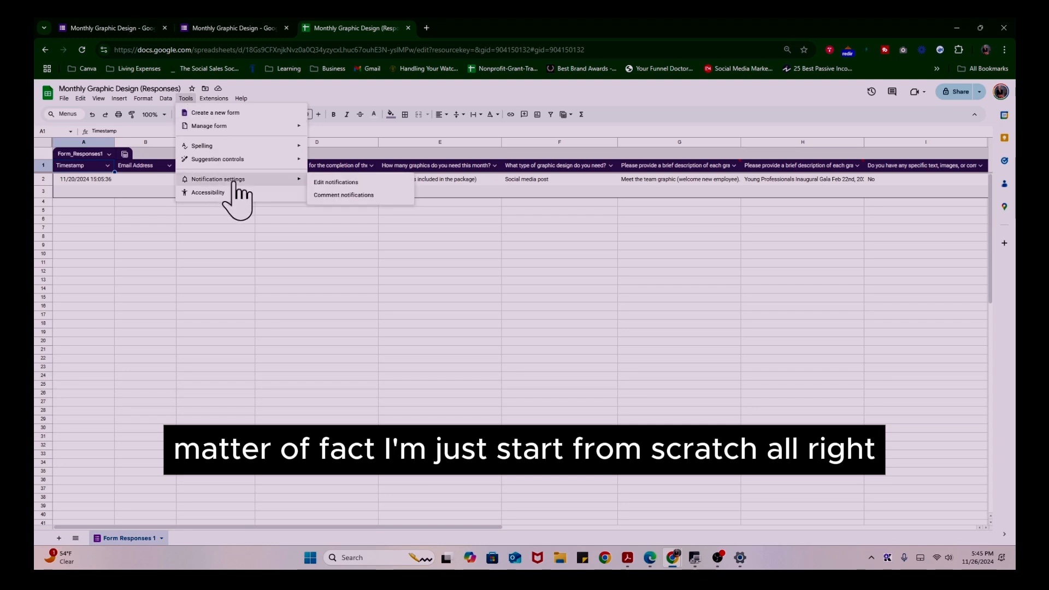
{"action": "left_click", "coordinate": [358, 183]}
{"action": "left_click", "coordinate": [600, 267]}
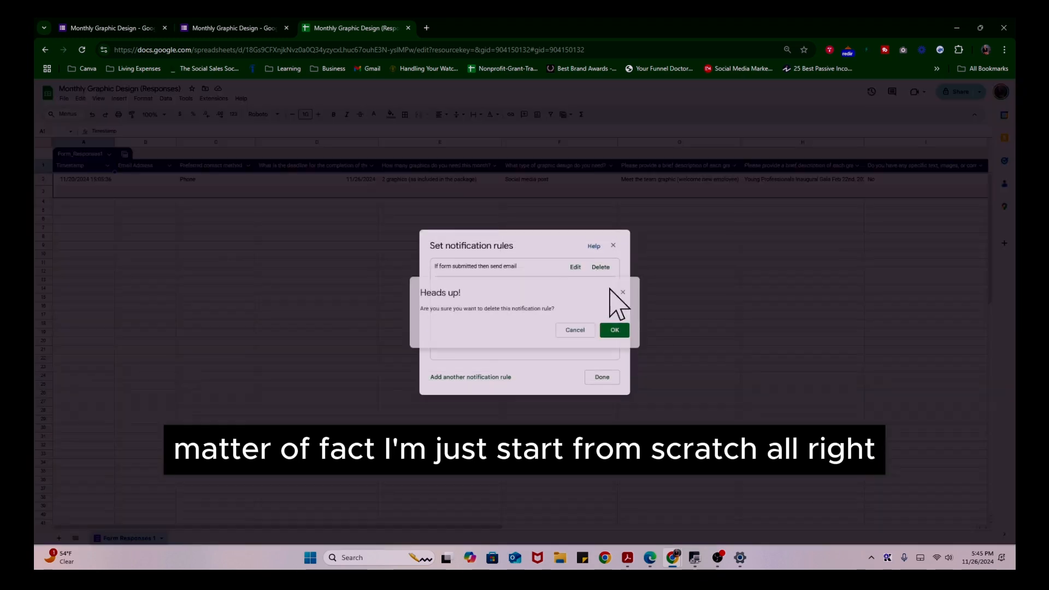
{"action": "left_click", "coordinate": [614, 331]}
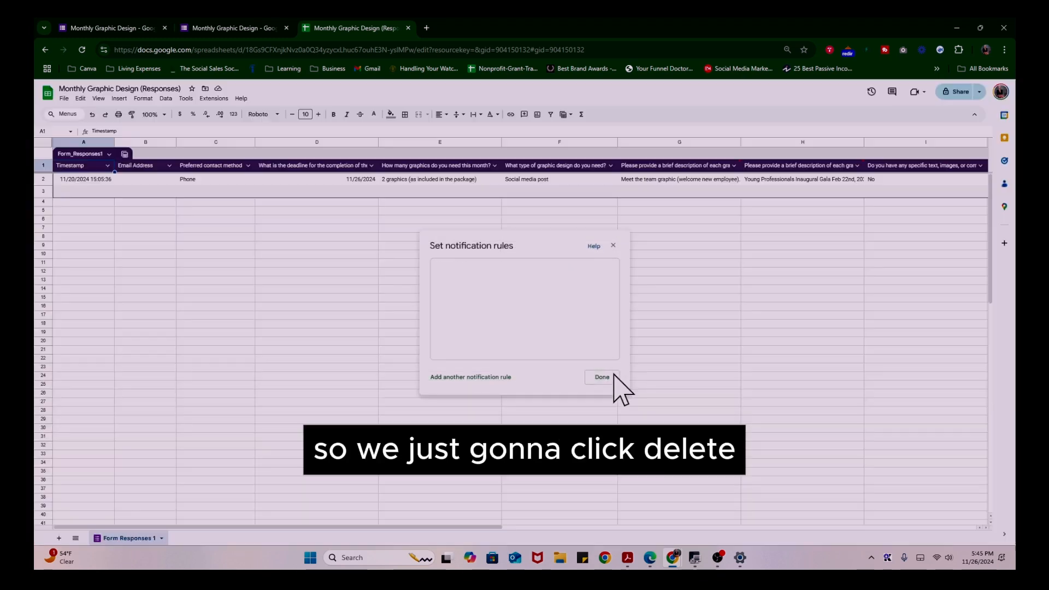
Add a notification rule that sends an email right away when a user submits a form, and finish the rule setup
{"action": "left_click", "coordinate": [449, 377]}
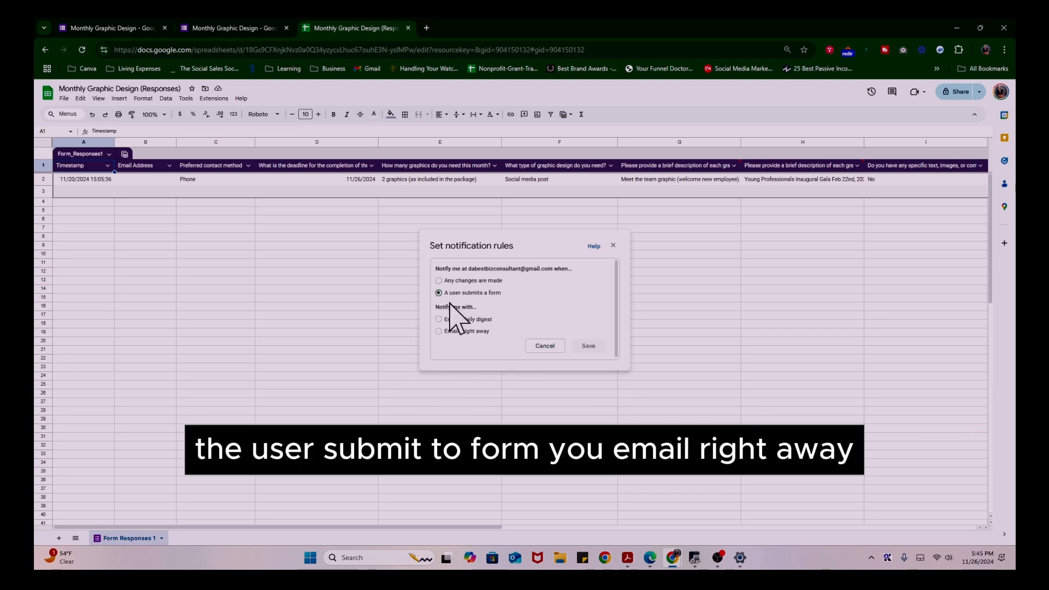
{"action": "left_click", "coordinate": [439, 331]}
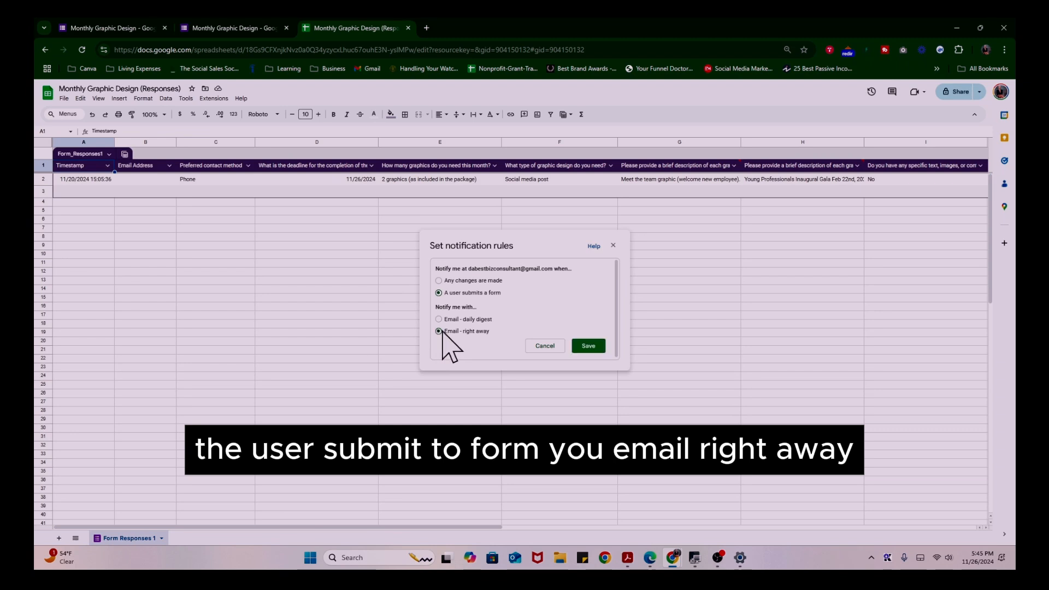
{"action": "left_click", "coordinate": [595, 347]}
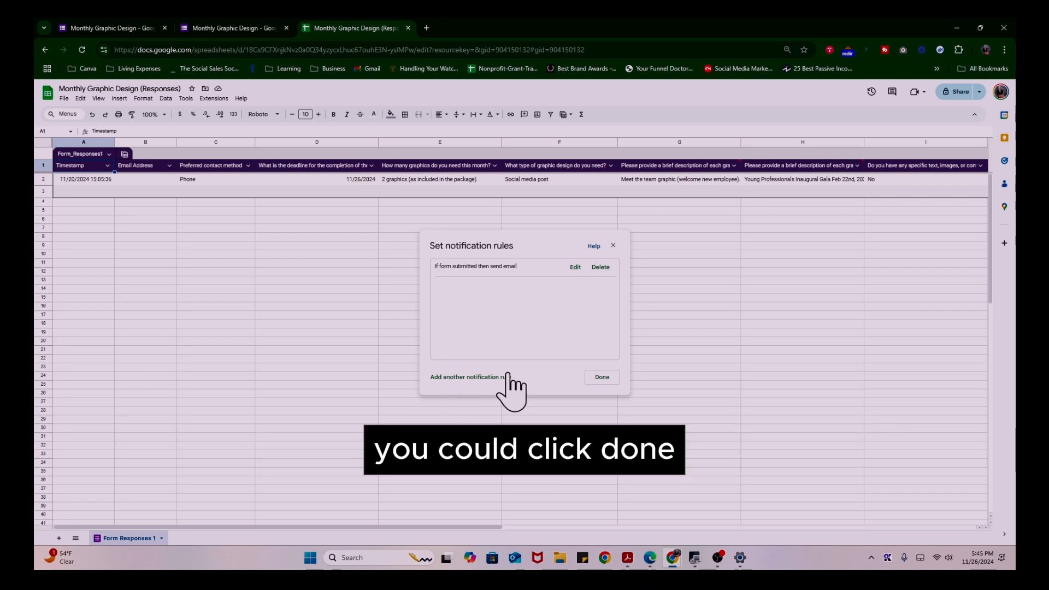
{"action": "left_click", "coordinate": [607, 378]}
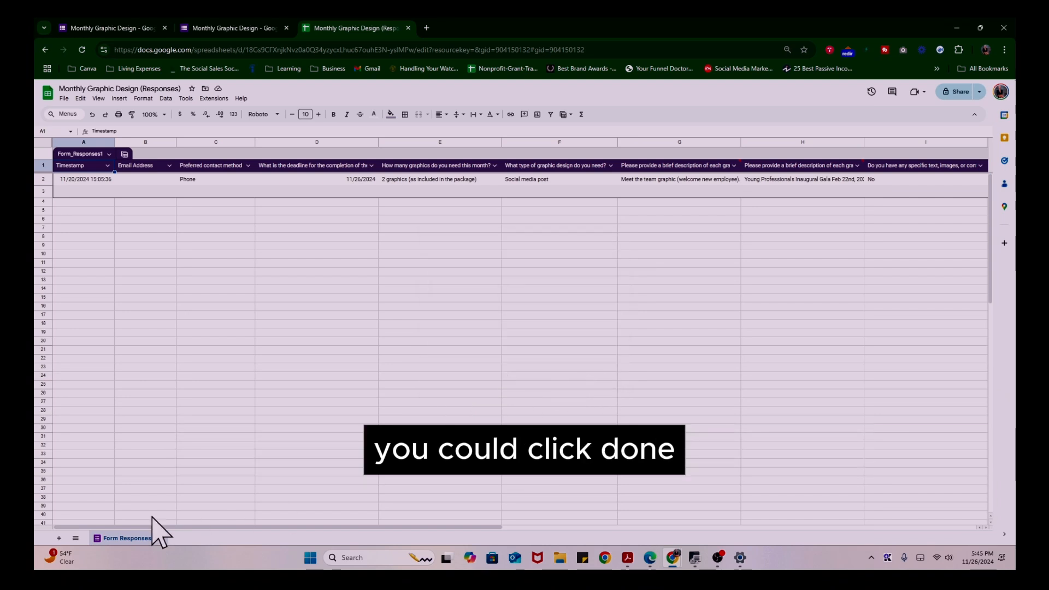
Switch to Edge and review the confirmation message shown after submitting the Graphic Design Monthly Request form
{"action": "left_click", "coordinate": [649, 566]}
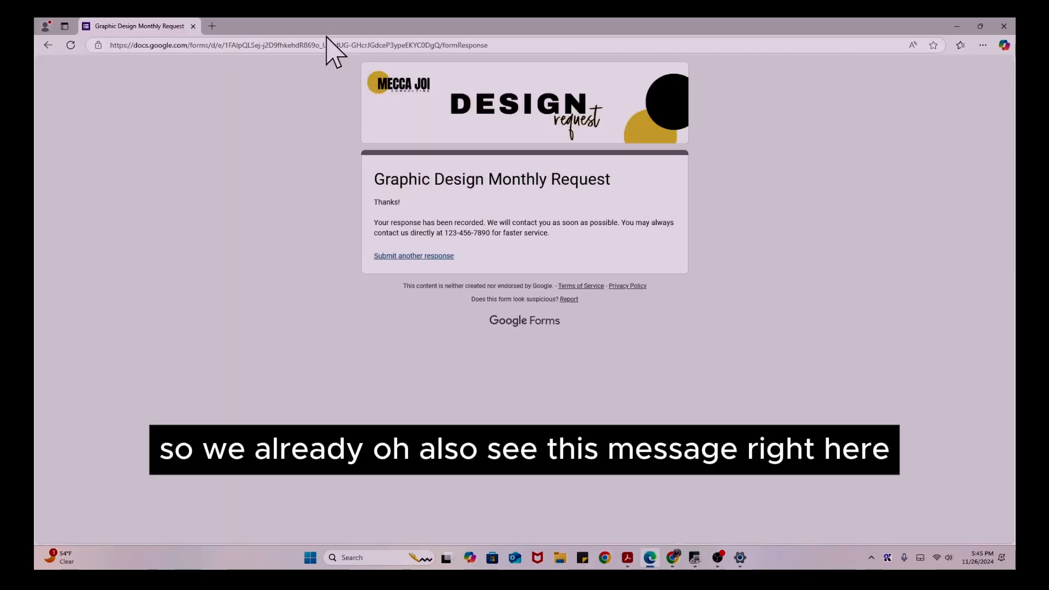
{"action": "left_click", "coordinate": [325, 48]}
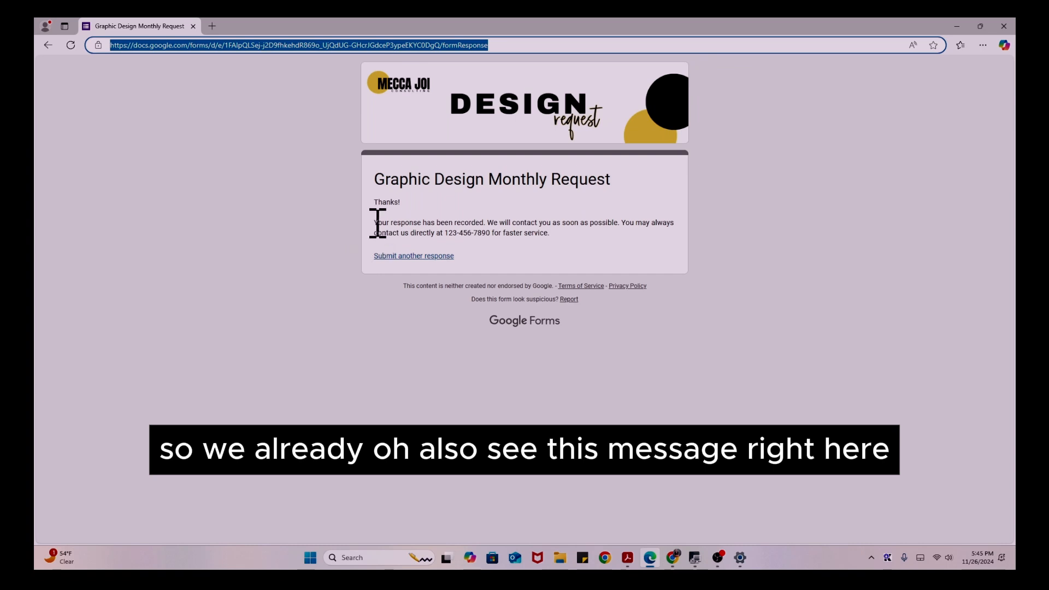
{"action": "left_click_drag", "start_coordinate": [375, 223], "coordinate": [553, 236]}
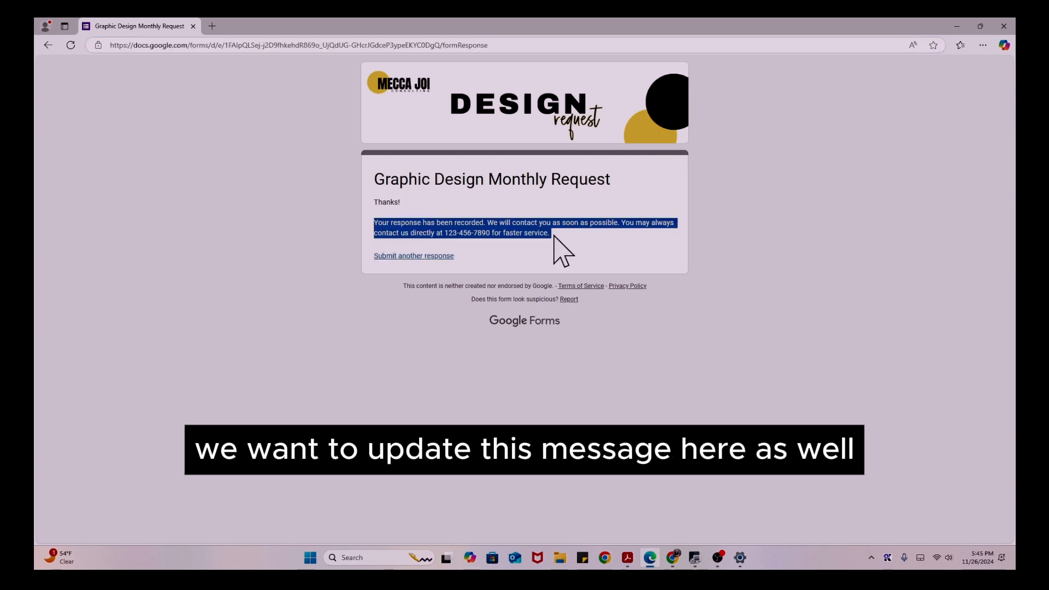
{"action": "left_click", "coordinate": [605, 247]}
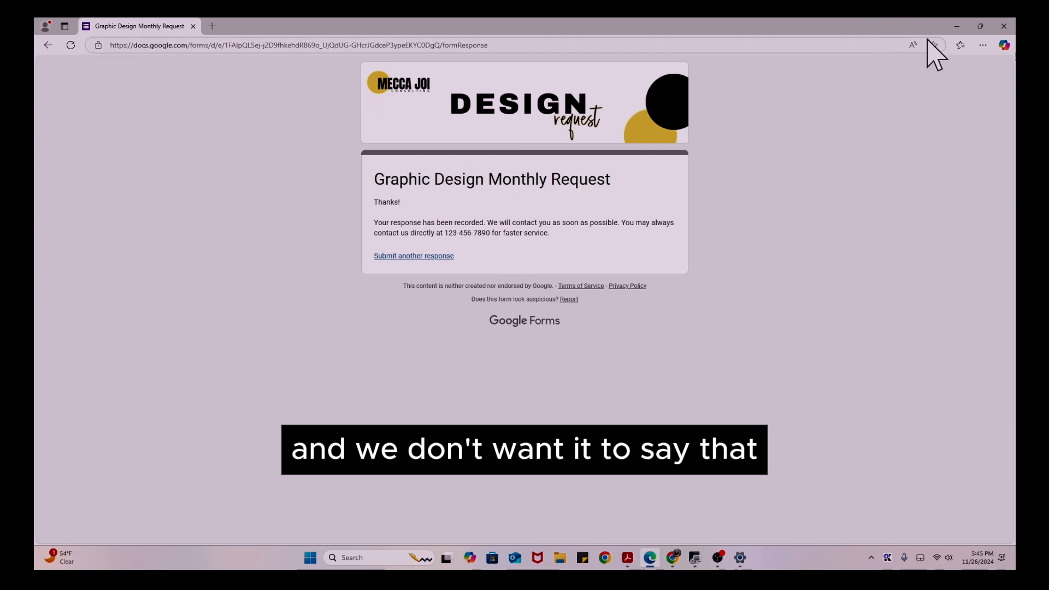
Return to Chrome, close the duplicate Monthly Graphic Design form tab and show the remaining form editor
{"action": "left_click", "coordinate": [959, 28]}
{"action": "left_click", "coordinate": [234, 30]}
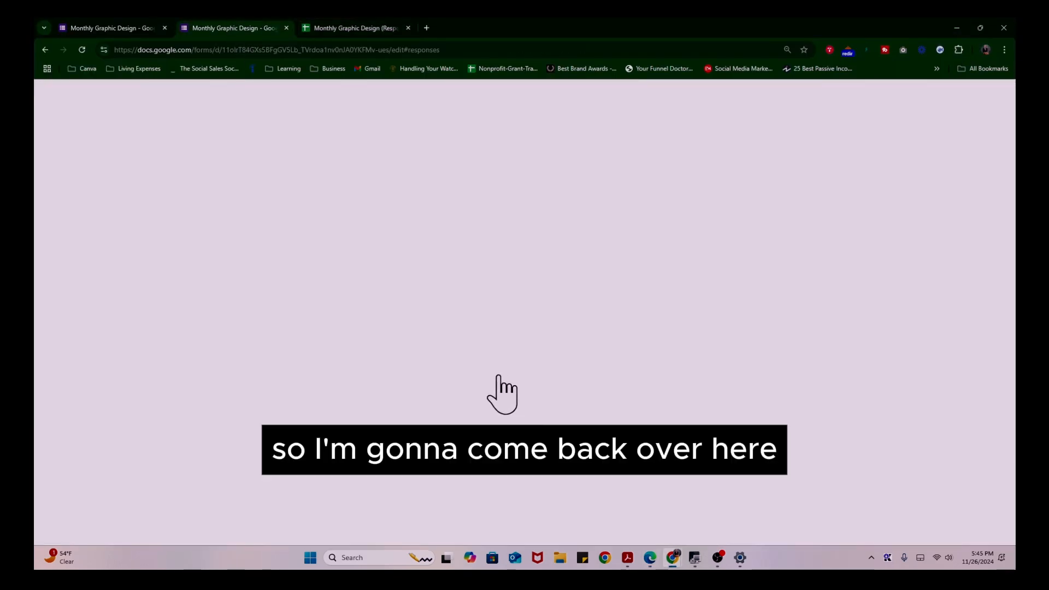
{"action": "left_click", "coordinate": [286, 28]}
{"action": "left_click", "coordinate": [118, 29]}
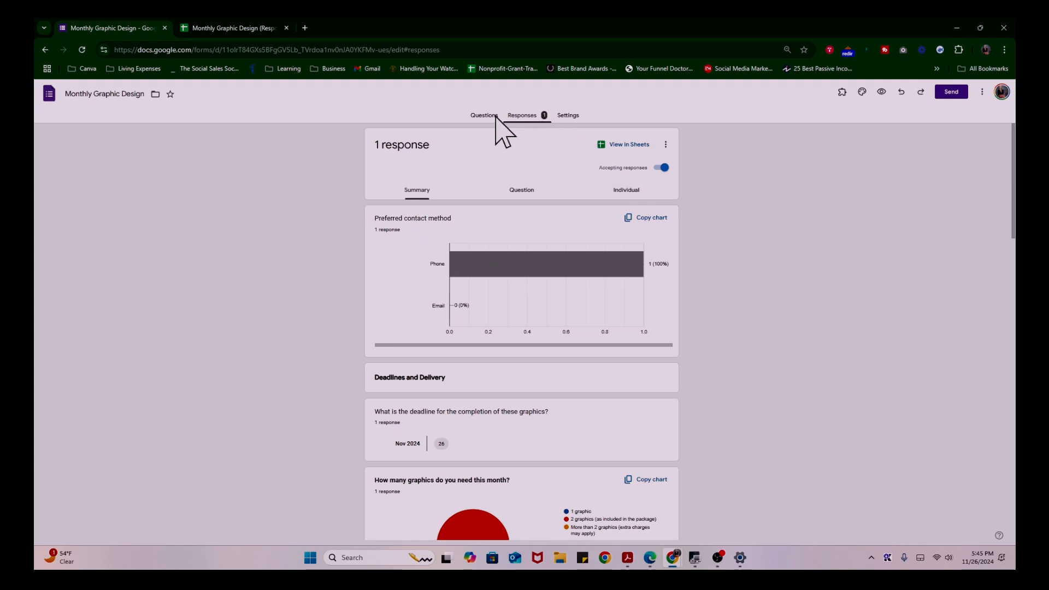
In the form's presentation settings, replace the placeholder phone number in the confirmation message with the business phone number and email address, and save it
{"action": "left_click", "coordinate": [567, 116]}
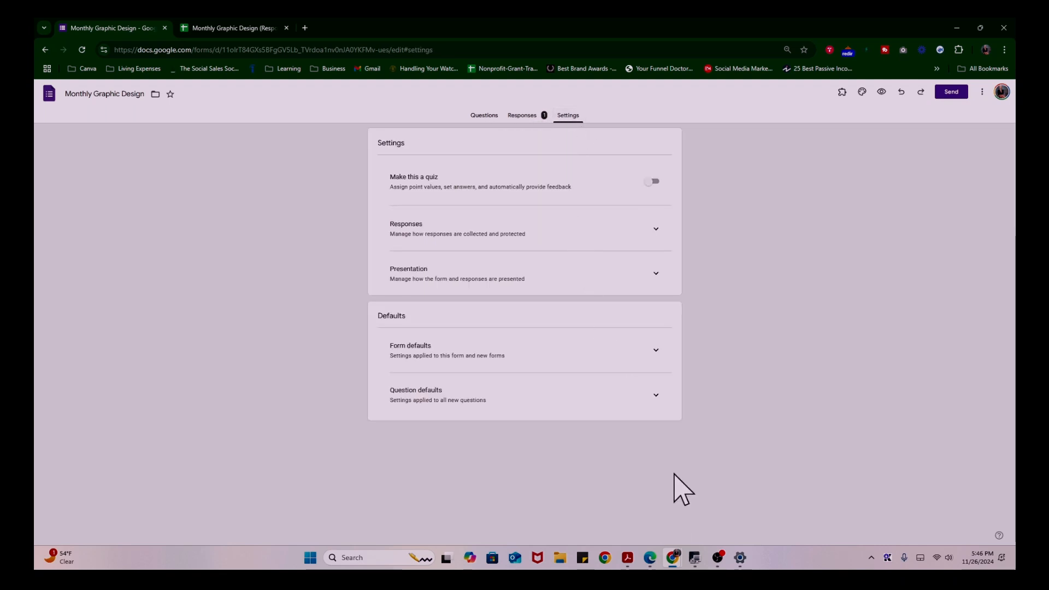
{"action": "left_click", "coordinate": [655, 274]}
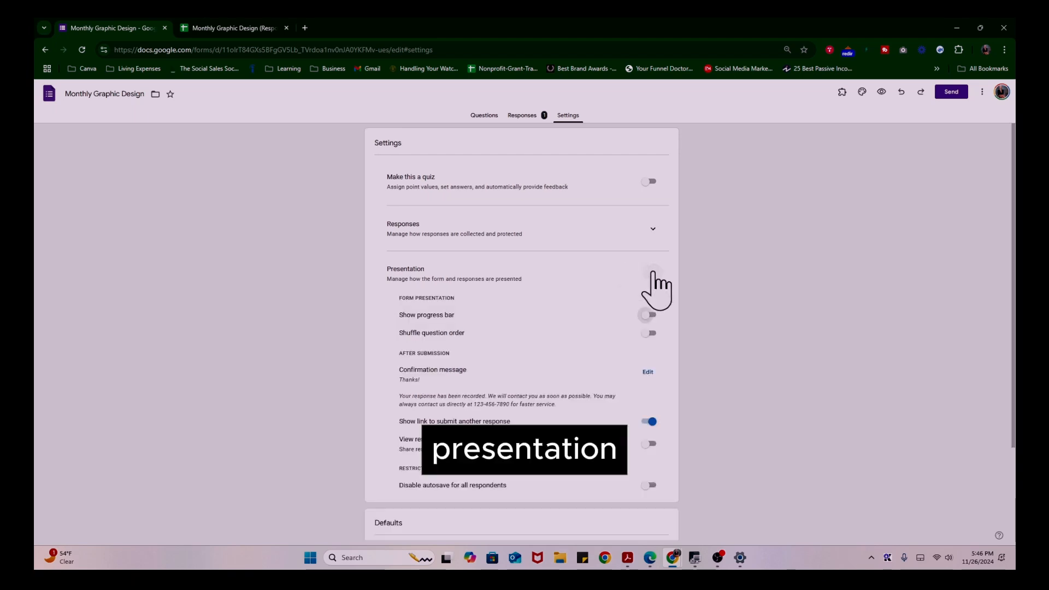
{"action": "scroll", "coordinate": [544, 298], "scroll_direction": "down", "scroll_amount": 2}
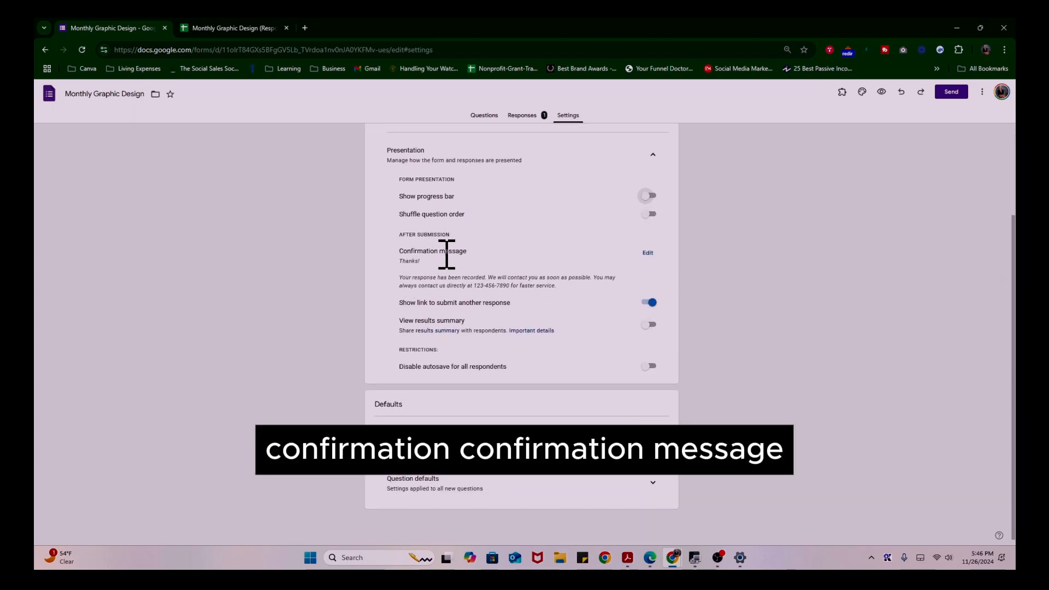
{"action": "left_click", "coordinate": [650, 254]}
{"action": "scroll", "coordinate": [544, 279], "scroll_direction": "down", "scroll_amount": 3}
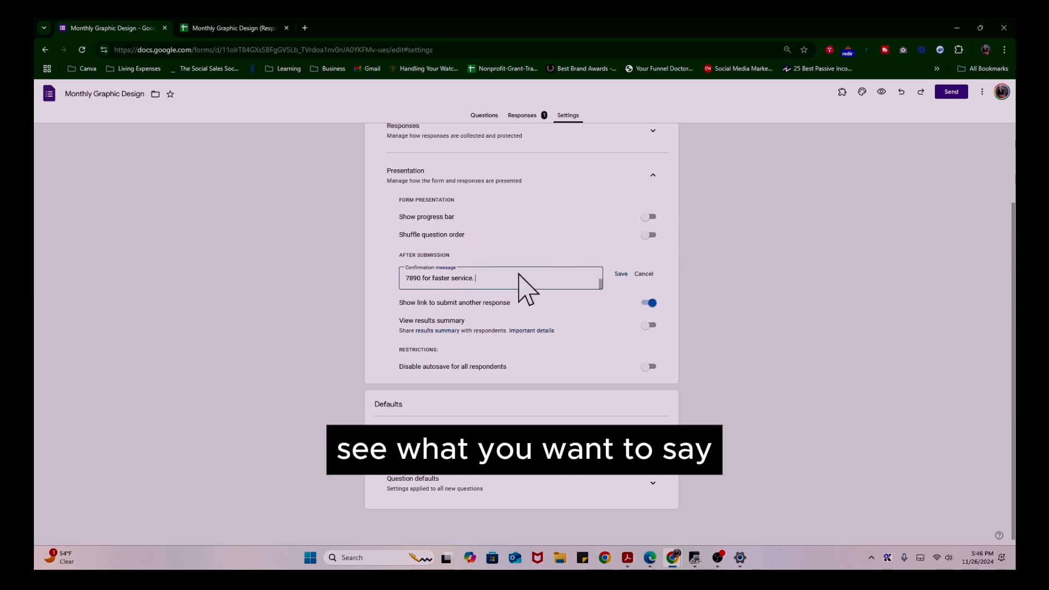
{"action": "scroll", "coordinate": [501, 277], "scroll_direction": "up", "scroll_amount": 1}
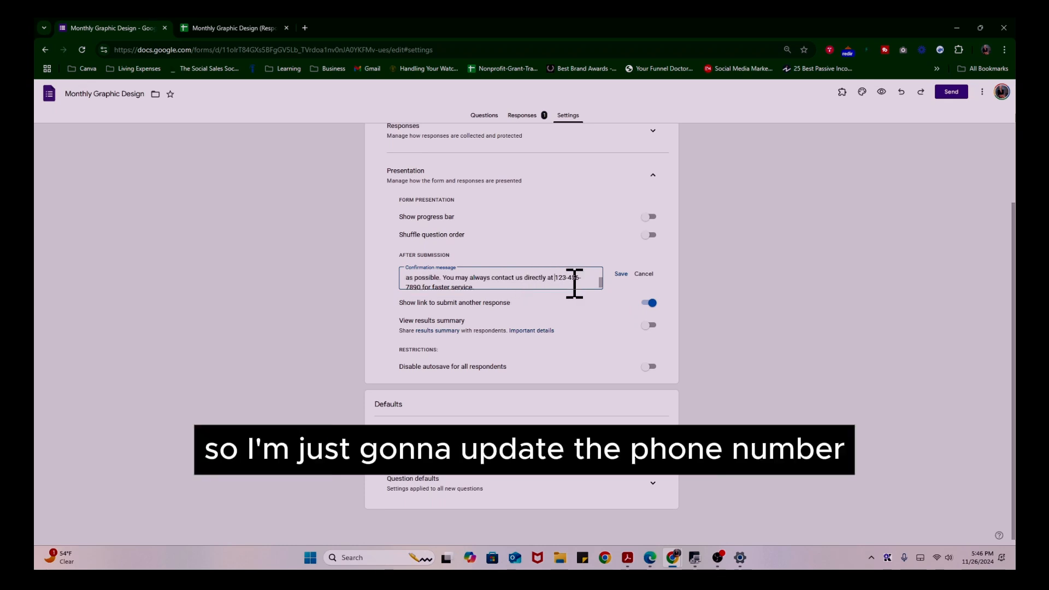
{"action": "key", "text": "Delete"}
{"action": "key", "text": "Delete"}
{"action": "key", "text": "Delete"}
{"action": "key", "text": "Delete"}
{"action": "key", "text": "Delete"}
{"action": "key", "text": "Delete"}
{"action": "key", "text": "Delete"}
{"action": "key", "text": "Delete"}
{"action": "key", "text": "Delete"}
{"action": "key", "text": "Delete"}
{"action": "key", "text": "Delete"}
{"action": "key", "text": "Delete"}
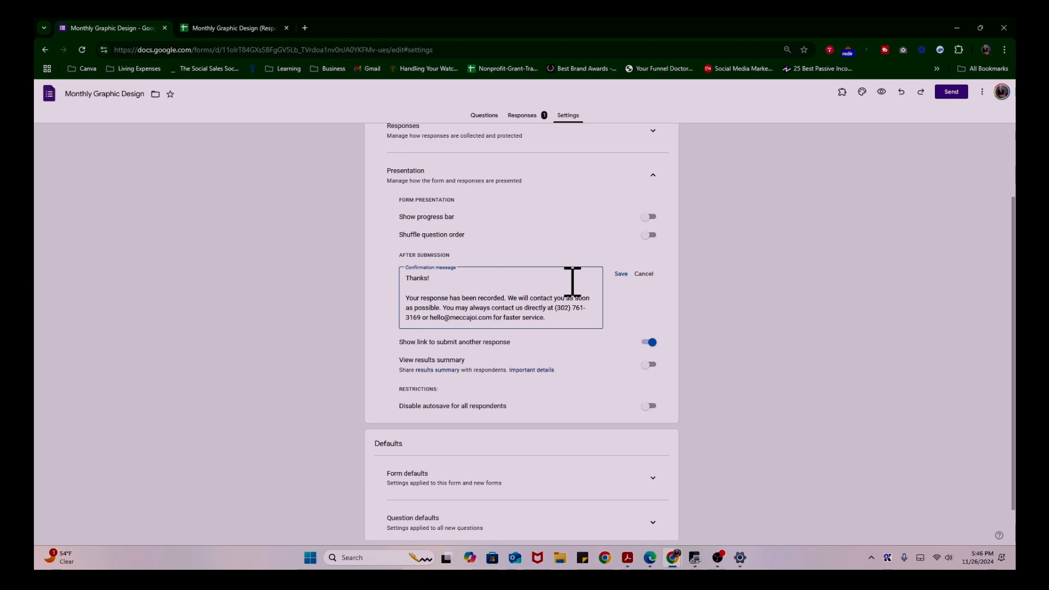
{"action": "left_click", "coordinate": [621, 274]}
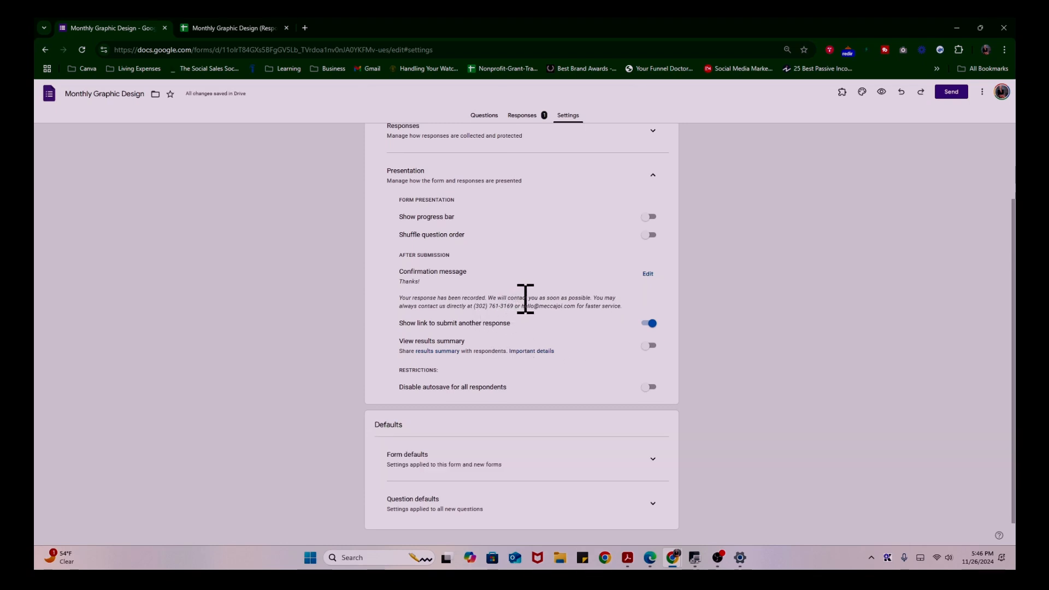
{"action": "scroll", "coordinate": [621, 300], "scroll_direction": "down", "scroll_amount": 1}
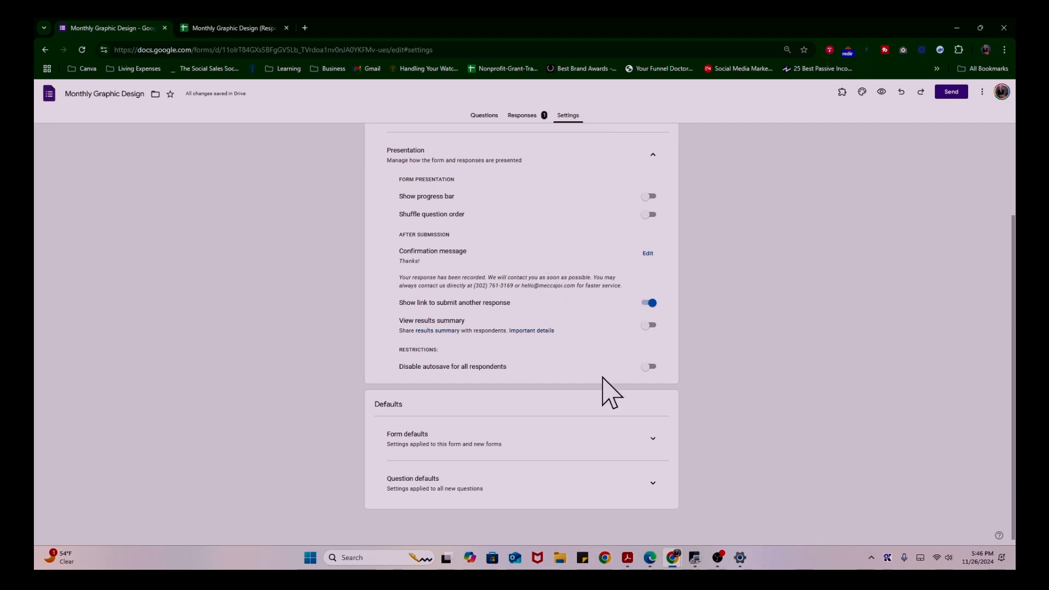
{"action": "scroll", "coordinate": [604, 385], "scroll_direction": "up", "scroll_amount": 3}
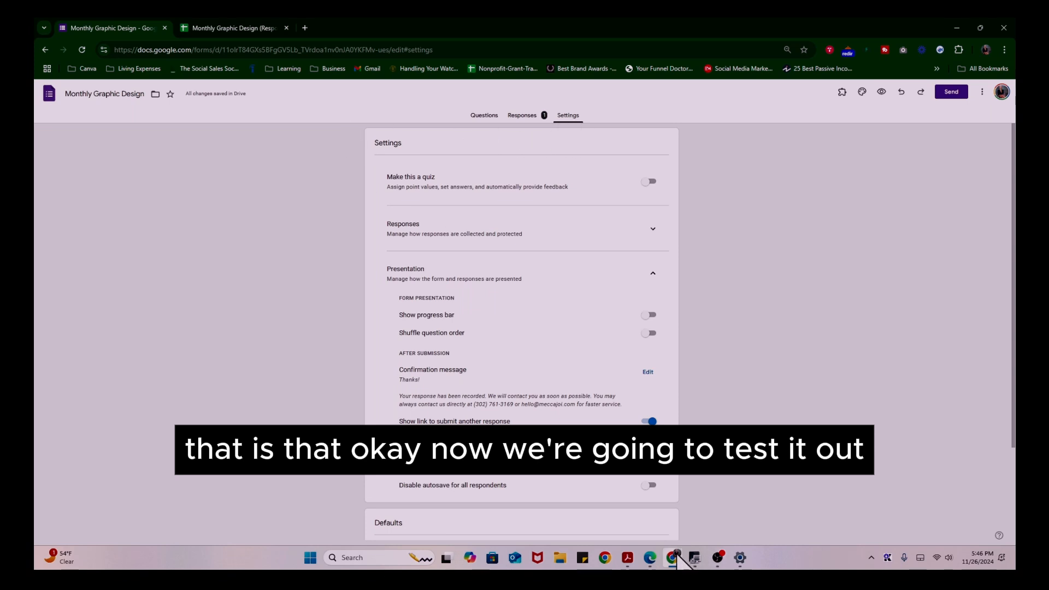
Switch to Edge, open the form's share link in a new InPrivate window and reload the page
{"action": "left_click", "coordinate": [650, 557]}
{"action": "left_click", "coordinate": [181, 45]}
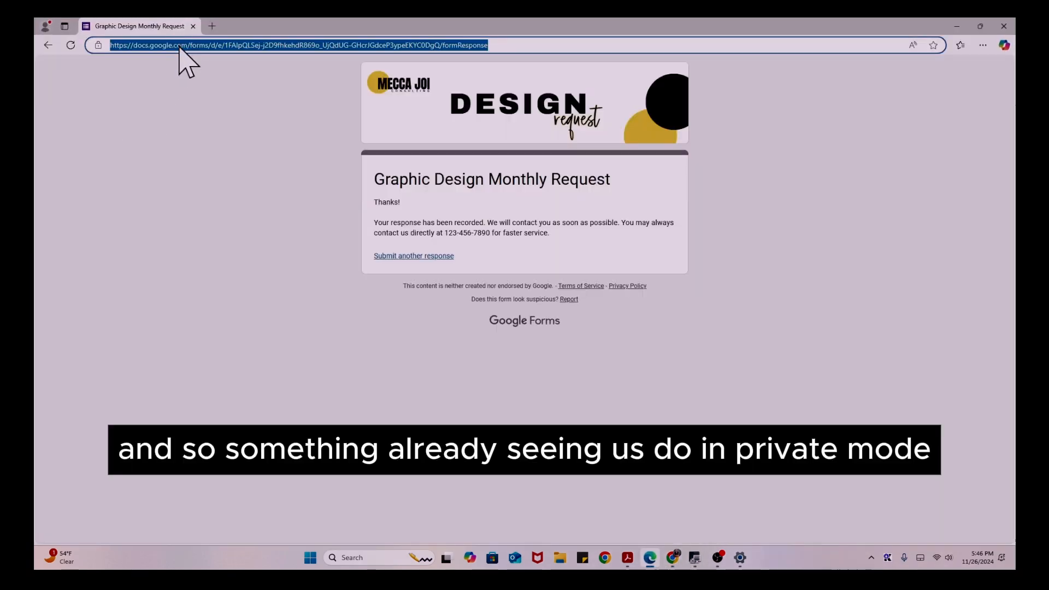
{"action": "key", "text": "super+v"}
{"action": "key", "text": "Escape"}
{"action": "left_click", "coordinate": [984, 47]}
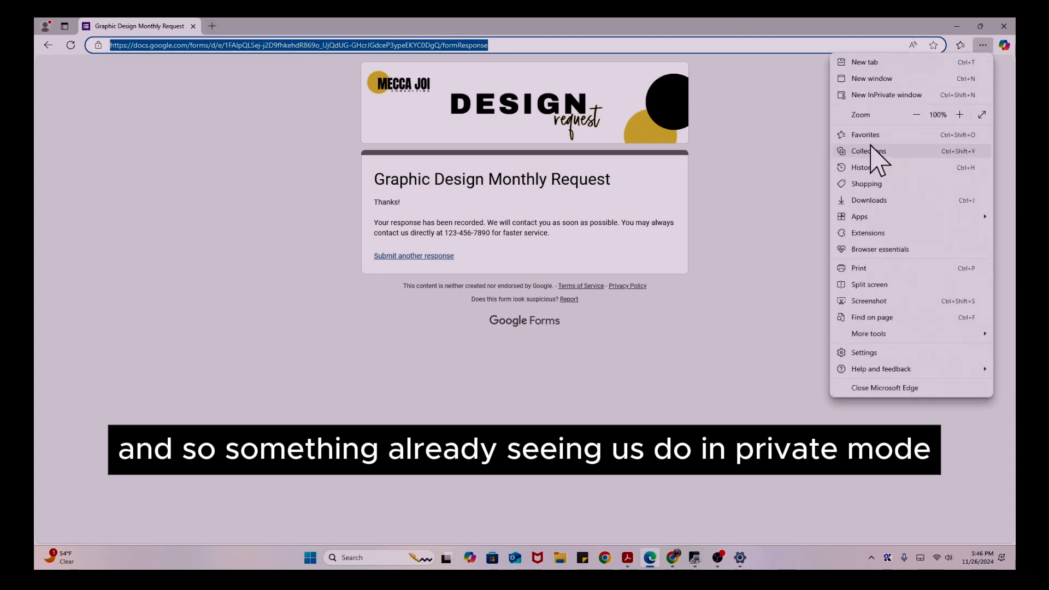
{"action": "left_click", "coordinate": [872, 94]}
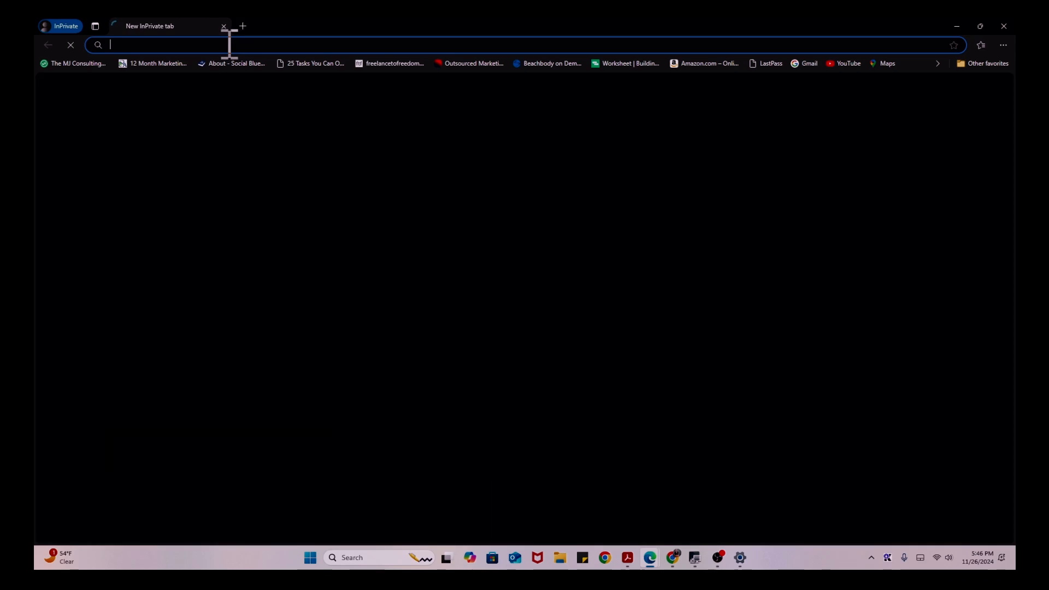
{"action": "key", "text": "super+v"}
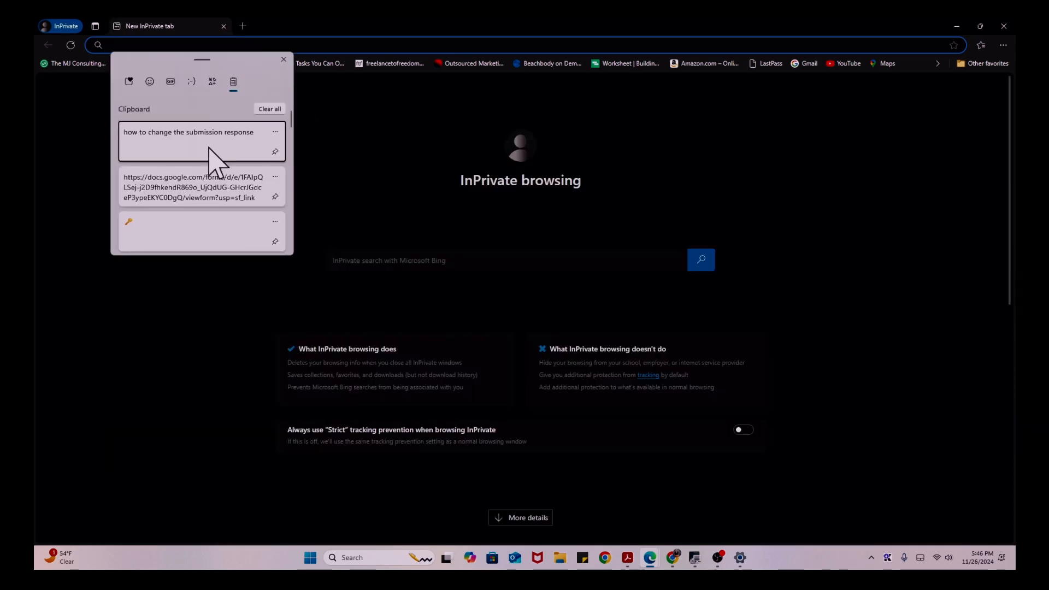
{"action": "left_click", "coordinate": [188, 202]}
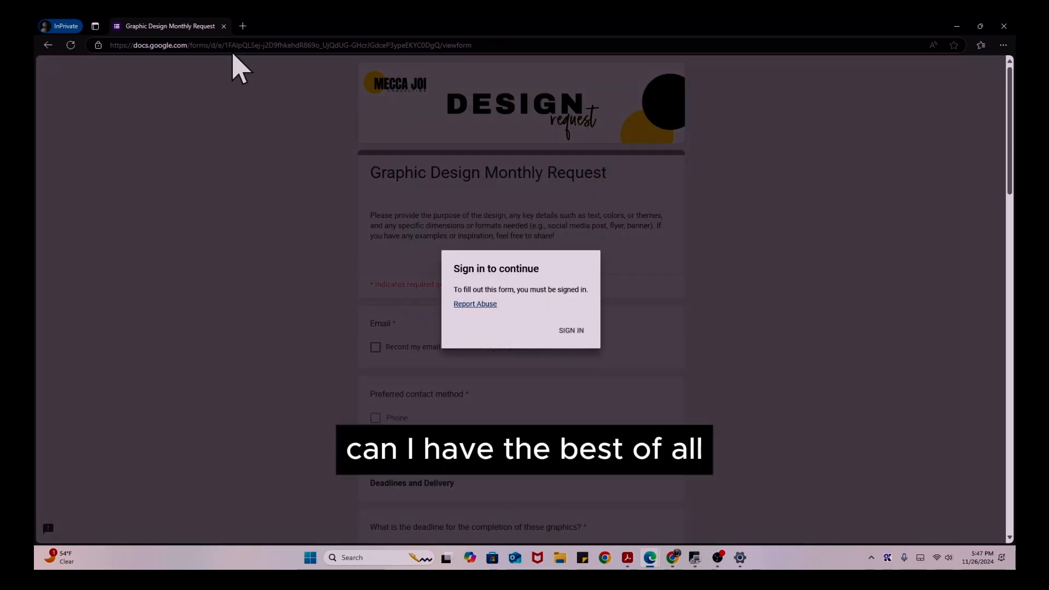
{"action": "left_click", "coordinate": [71, 45]}
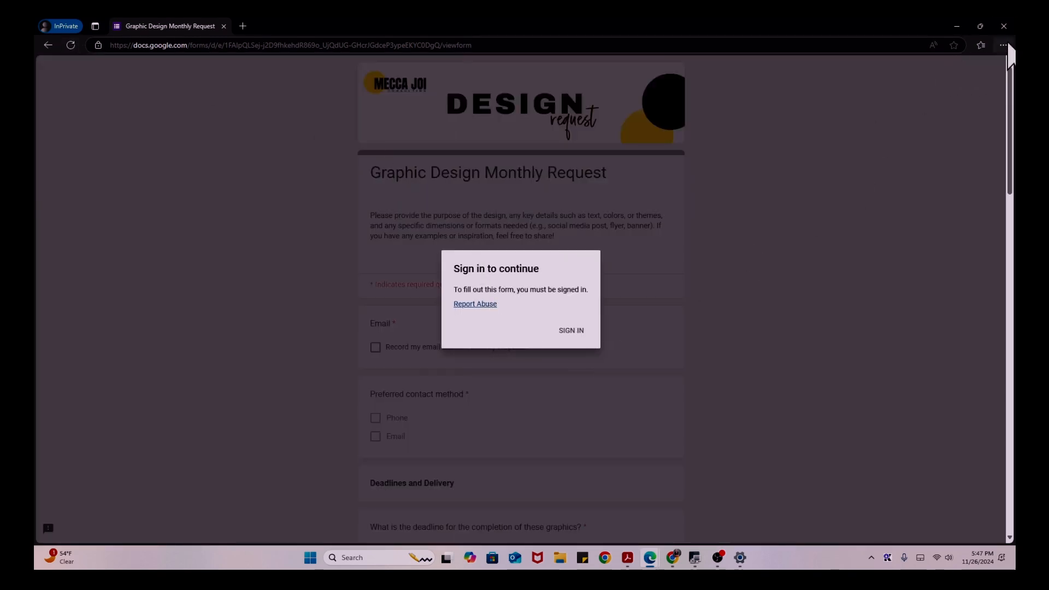
Return to the regular Edge window, load the form's share link in a new tab replacing the old one, and close Edge
{"action": "left_click", "coordinate": [117, 44]}
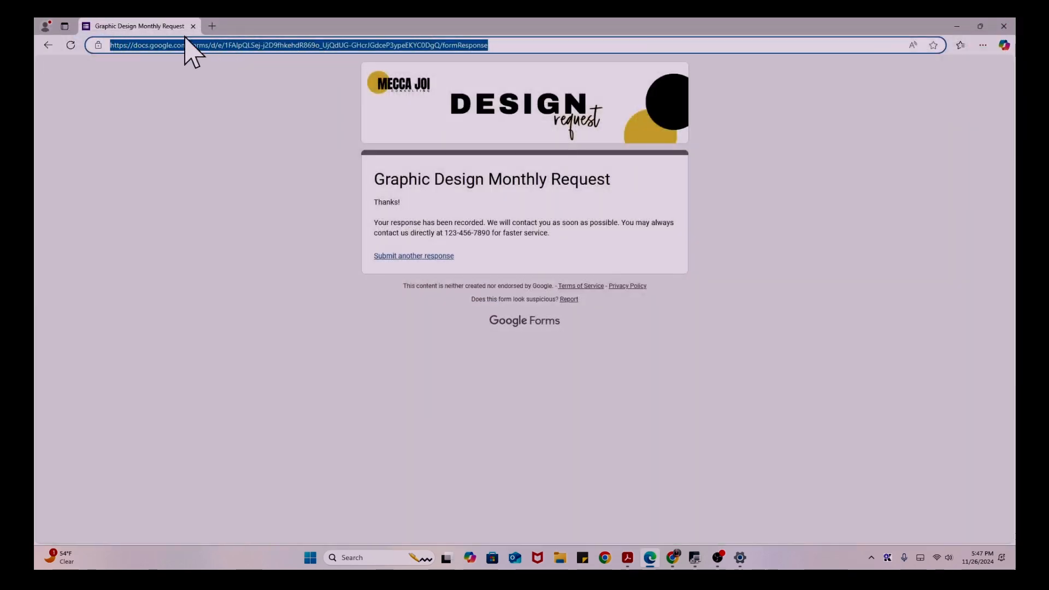
{"action": "left_click", "coordinate": [212, 26]}
{"action": "left_click", "coordinate": [193, 26]}
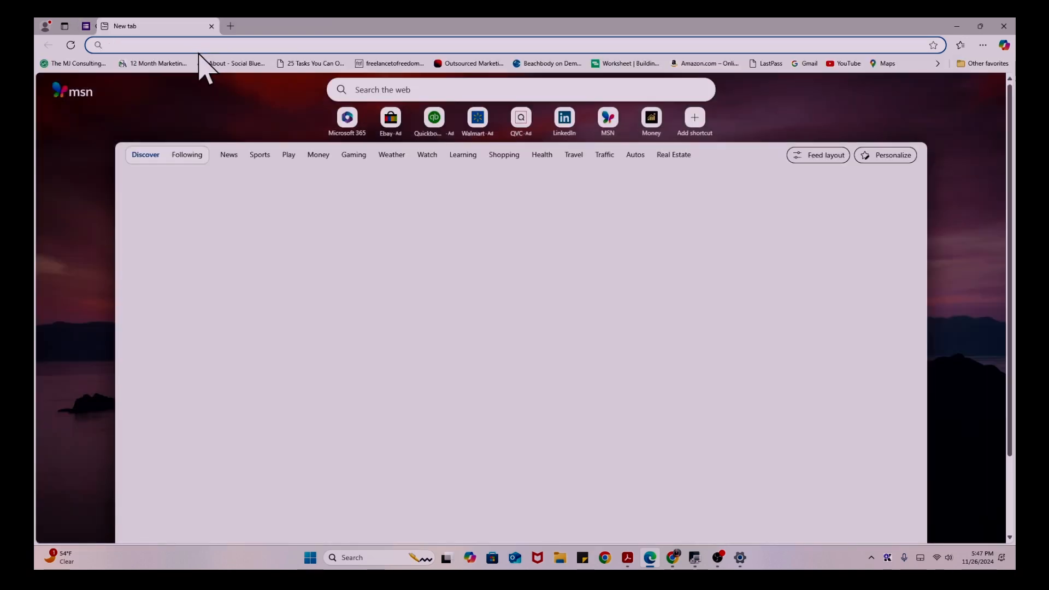
{"action": "type", "text": "https://docs.google.com/forms/d/e/1FAIpQLSej-j2D9fhkehdR869o_UjQdUG-GHcrJGdceP3ypeEKYC0DgQ/viewform?usp=sf_link"}
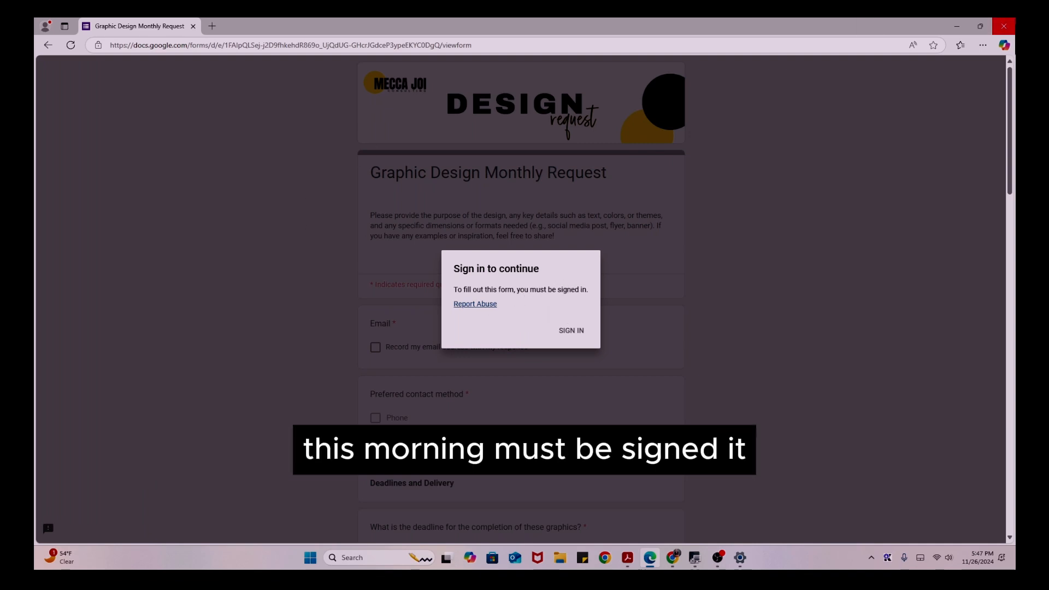
{"action": "left_click", "coordinate": [1004, 26]}
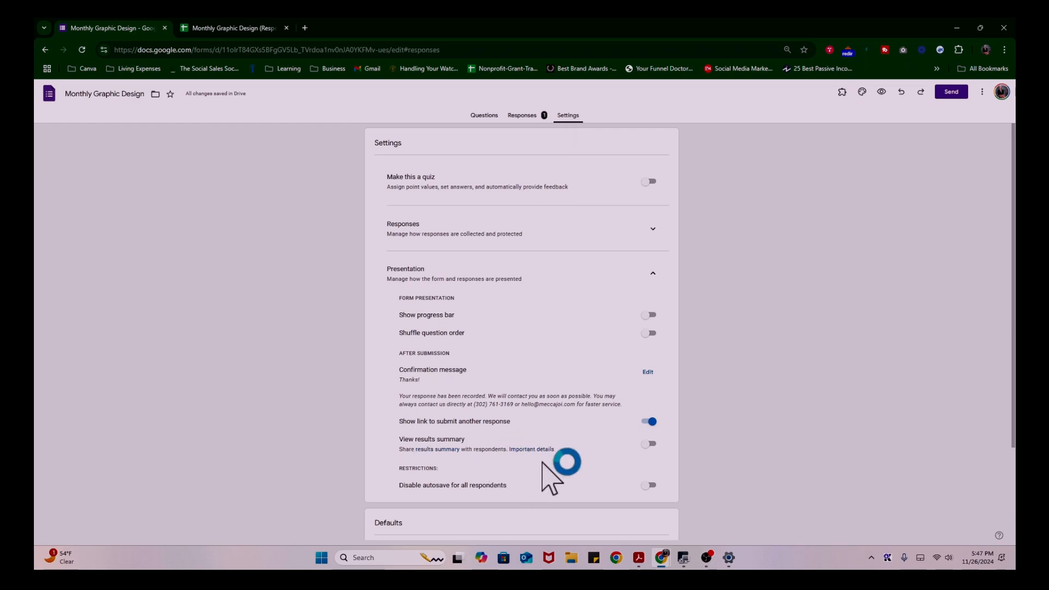
In Chrome, check the form's settings, questions and responses for what makes respondents sign in
{"action": "left_click", "coordinate": [529, 118]}
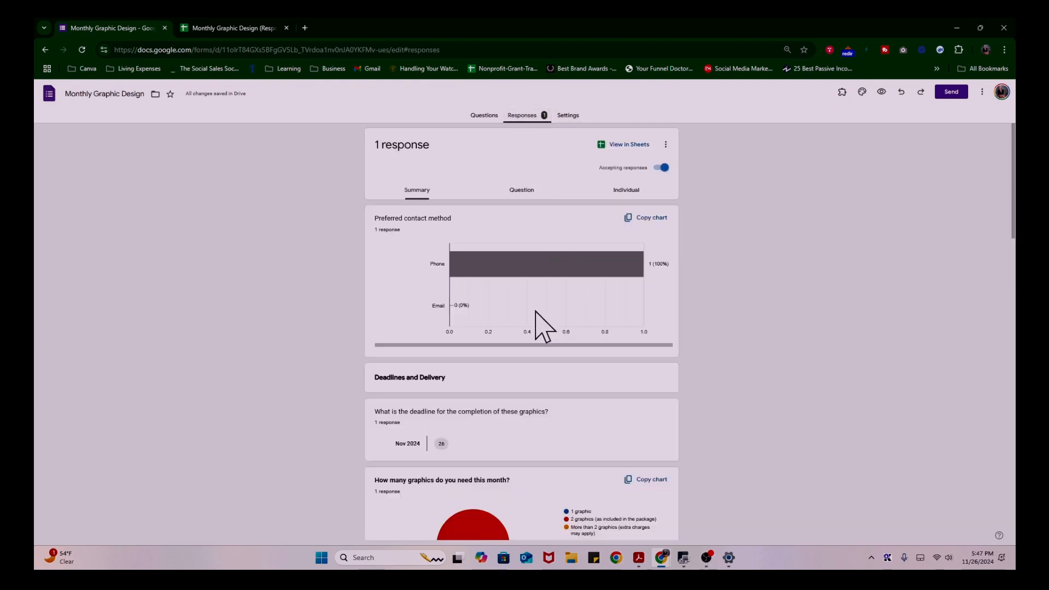
{"action": "left_click", "coordinate": [569, 116]}
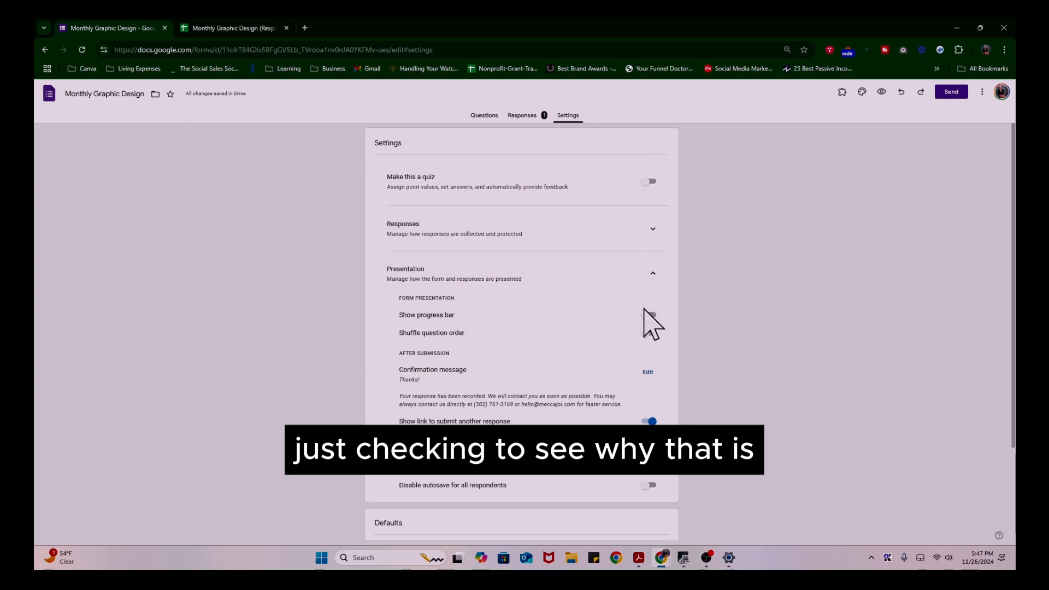
{"action": "scroll", "coordinate": [648, 328], "scroll_direction": "down", "scroll_amount": 2}
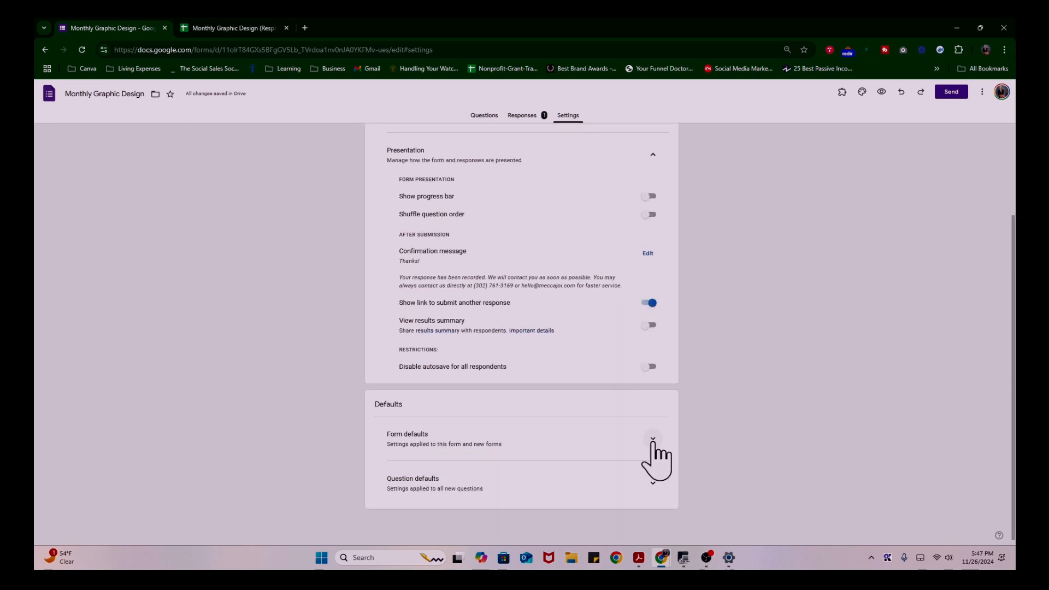
{"action": "left_click", "coordinate": [652, 439]}
{"action": "scroll", "coordinate": [650, 437], "scroll_direction": "up", "scroll_amount": 3}
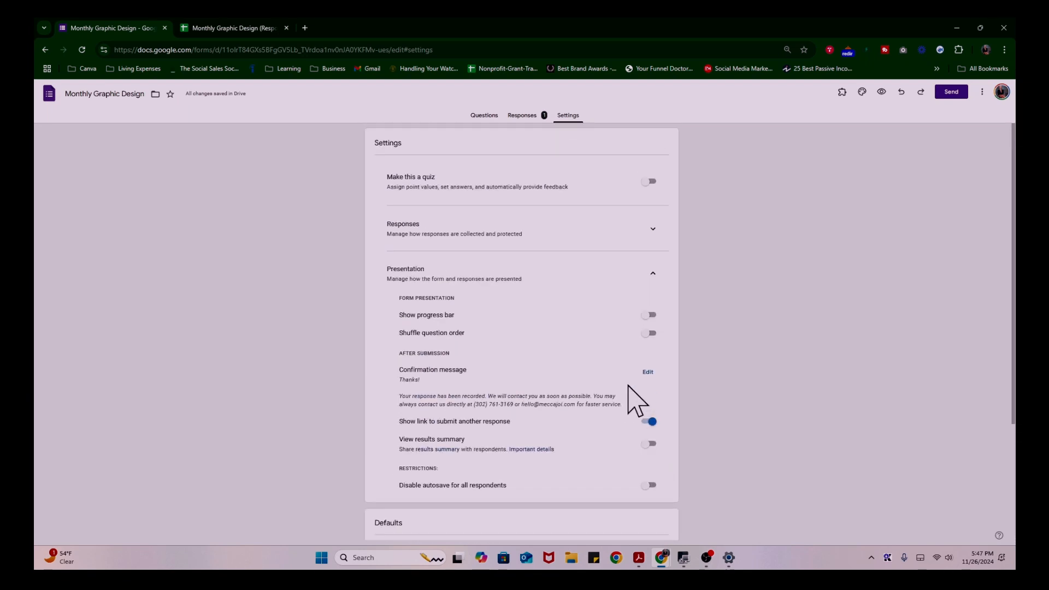
{"action": "left_click", "coordinate": [504, 117]}
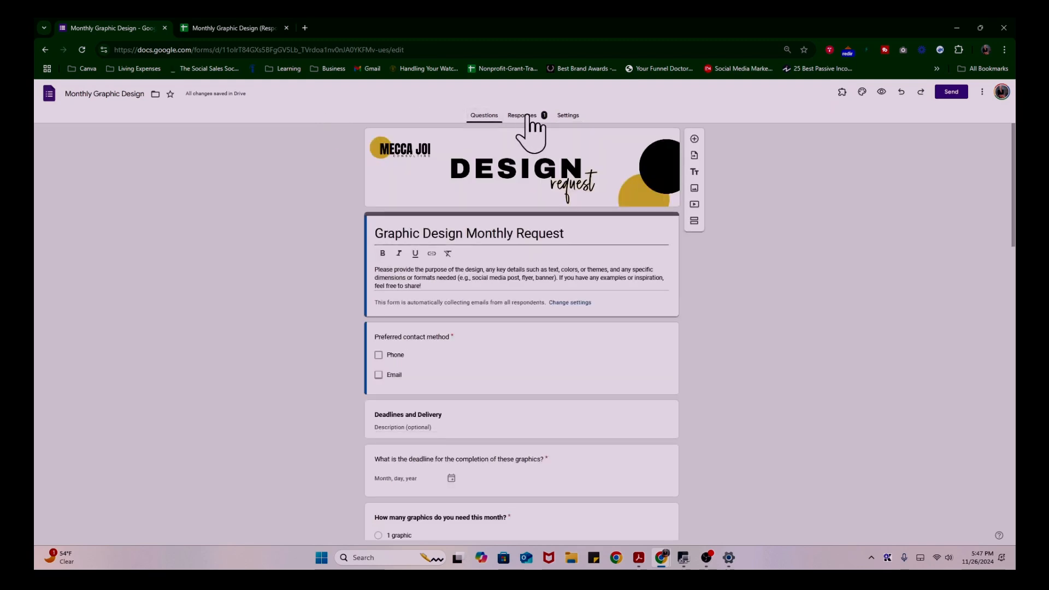
{"action": "left_click", "coordinate": [525, 117]}
{"action": "scroll", "coordinate": [593, 421], "scroll_direction": "down", "scroll_amount": 15}
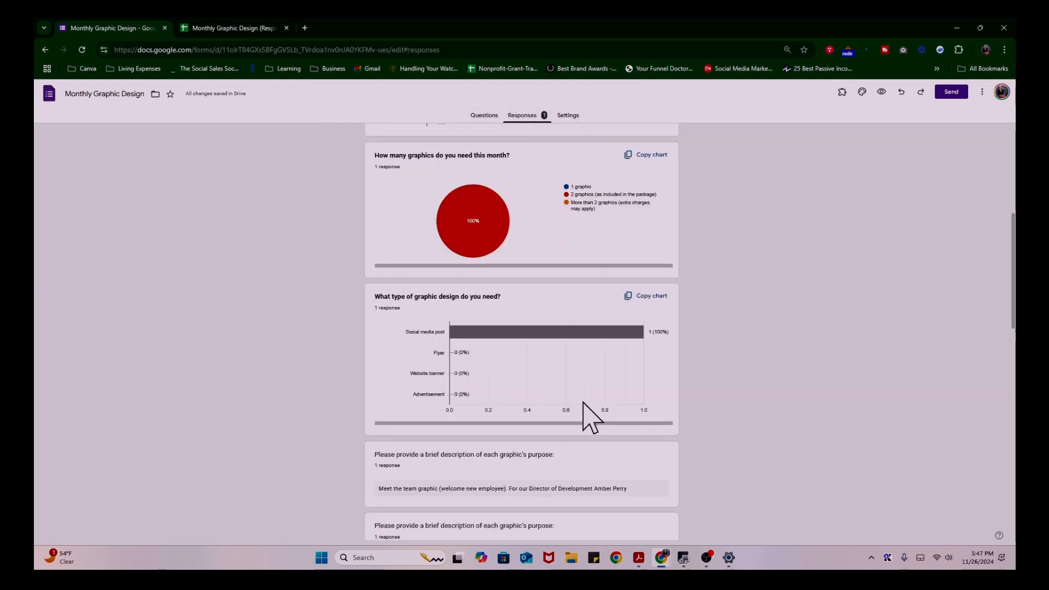
{"action": "scroll", "coordinate": [588, 434], "scroll_direction": "up", "scroll_amount": 15}
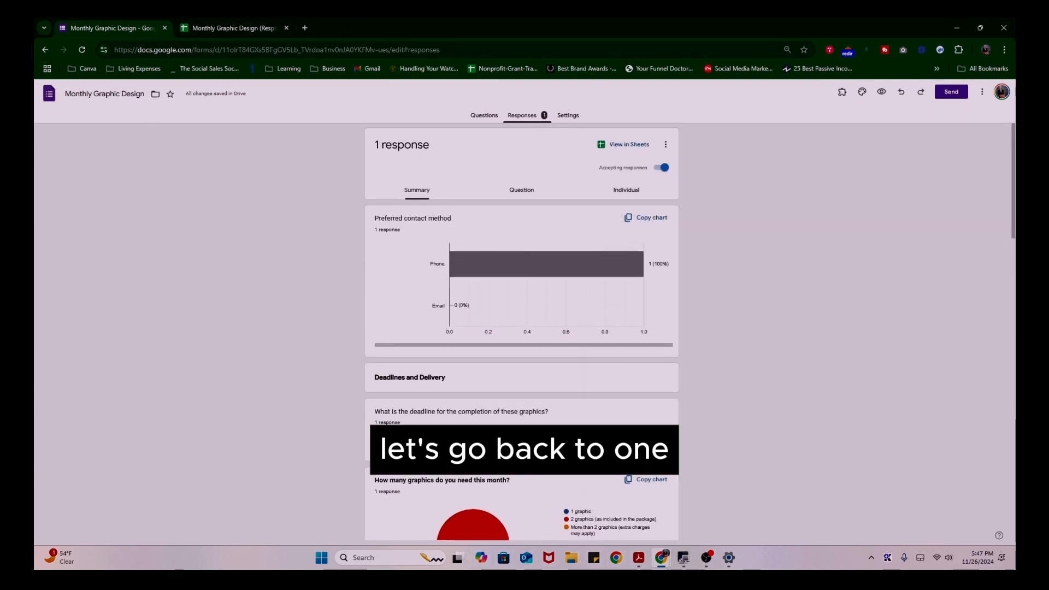
{"action": "left_click", "coordinate": [321, 558]}
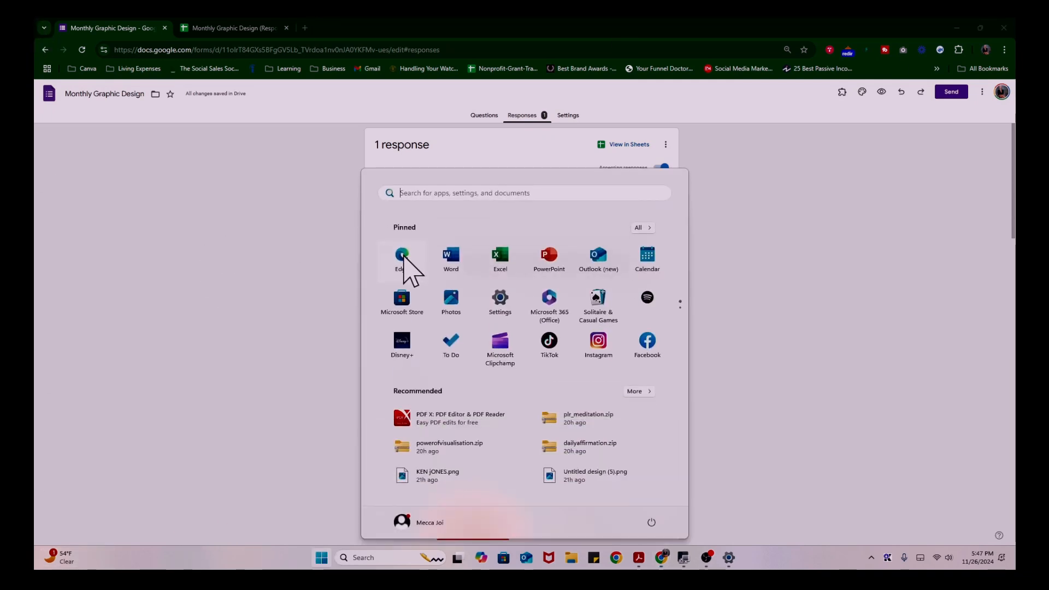
{"action": "left_click", "coordinate": [403, 256]}
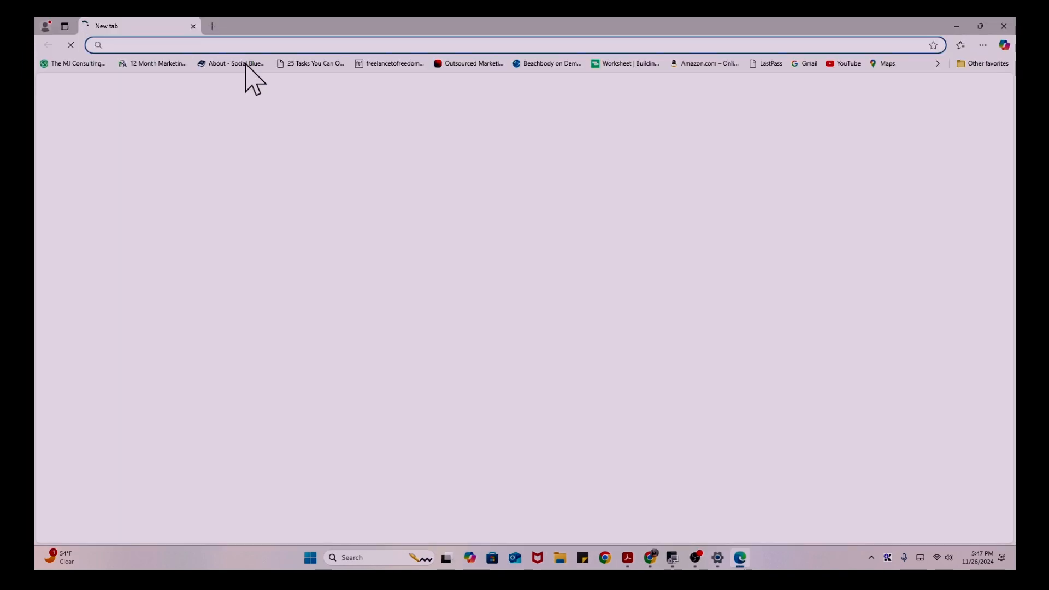
{"action": "left_click", "coordinate": [1004, 28]}
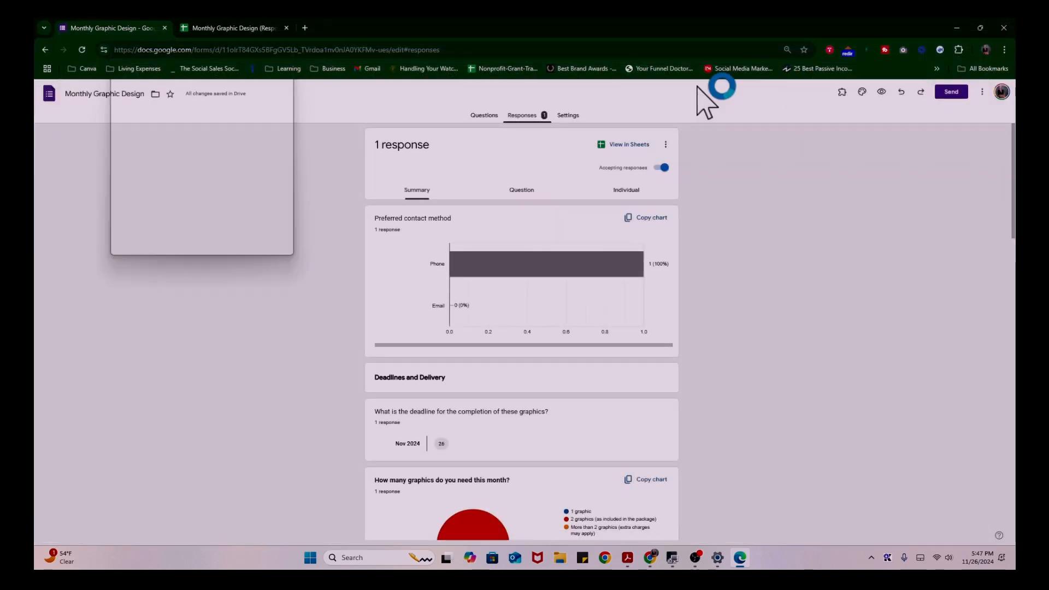
Copy the form's share link from the Send form dialog
{"action": "left_click", "coordinate": [951, 92]}
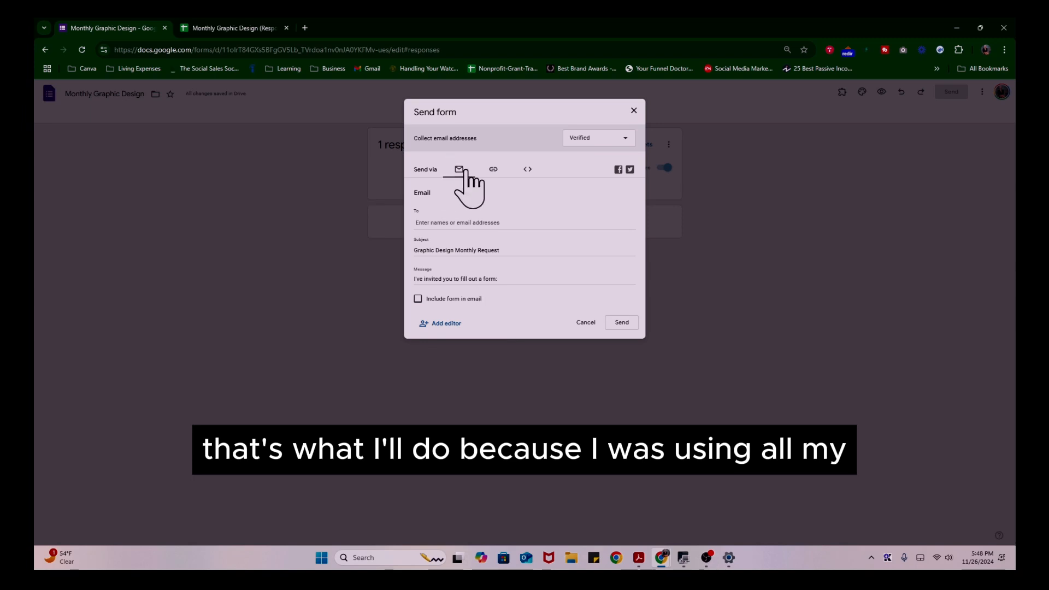
{"action": "left_click", "coordinate": [493, 170]}
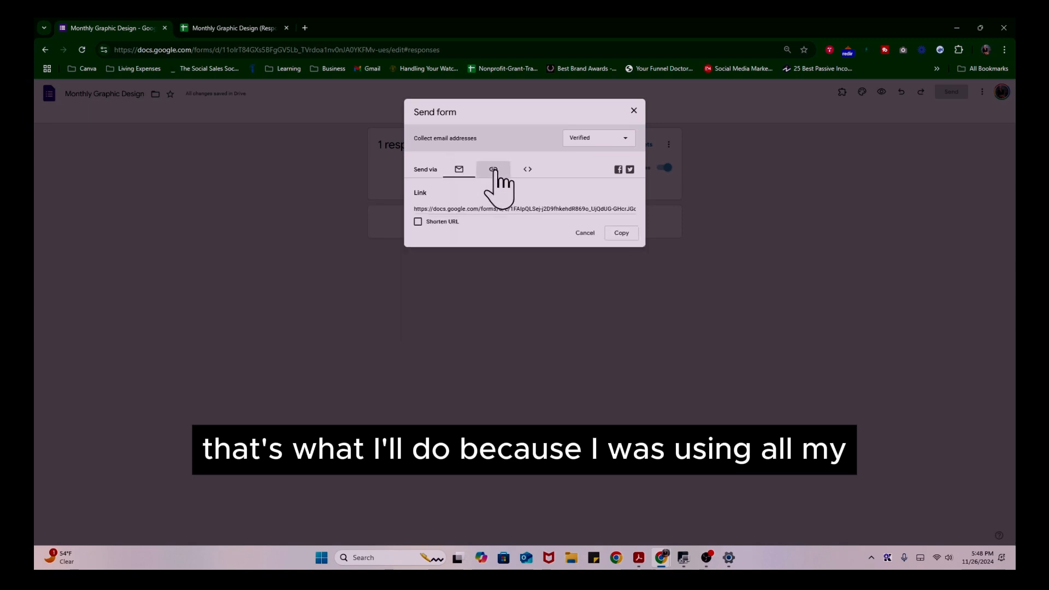
{"action": "left_click", "coordinate": [621, 233]}
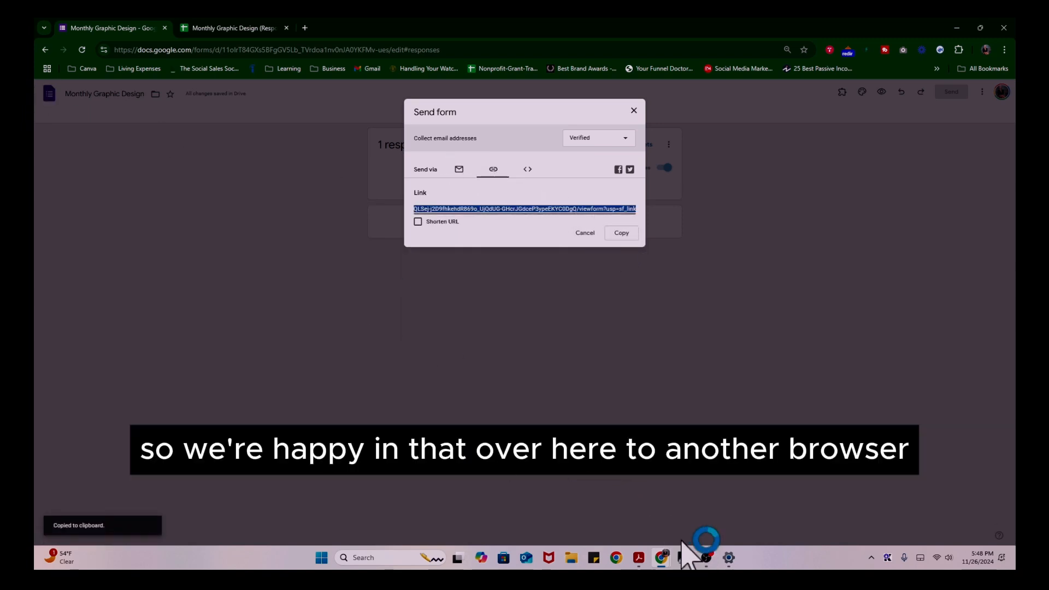
Switch to Edge and open the copied form link to test whether the form can be filled out
{"action": "left_click", "coordinate": [322, 558]}
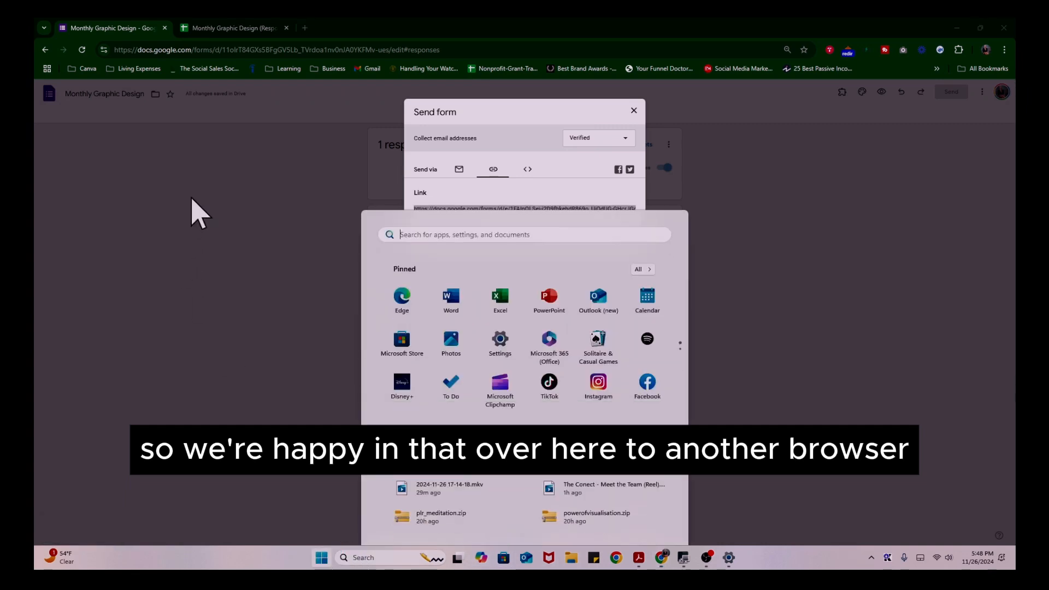
{"action": "left_click", "coordinate": [402, 254]}
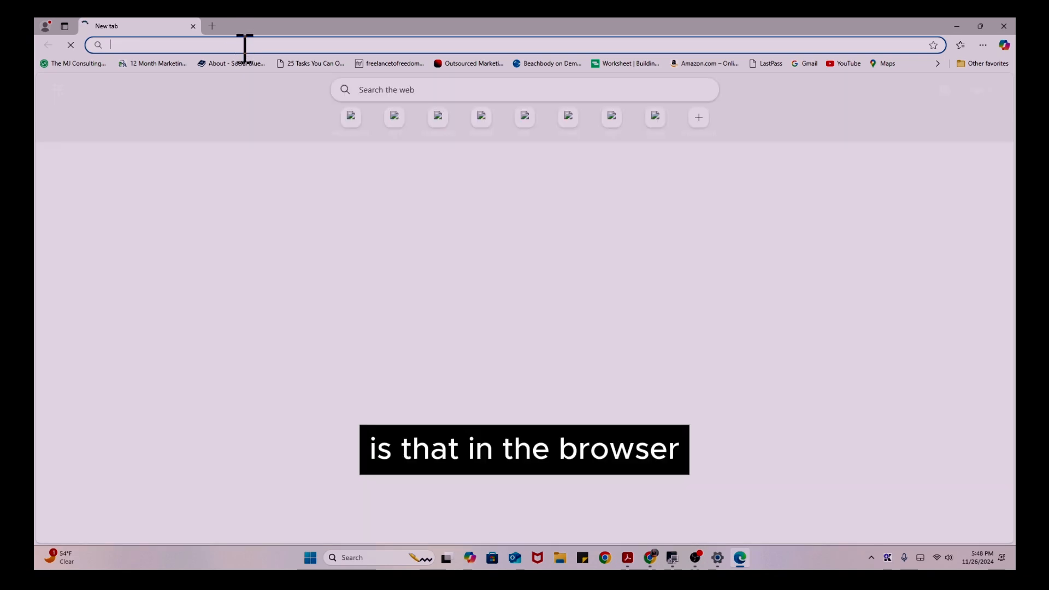
{"action": "key", "text": "ctrl+v"}
{"action": "key", "text": "Return"}
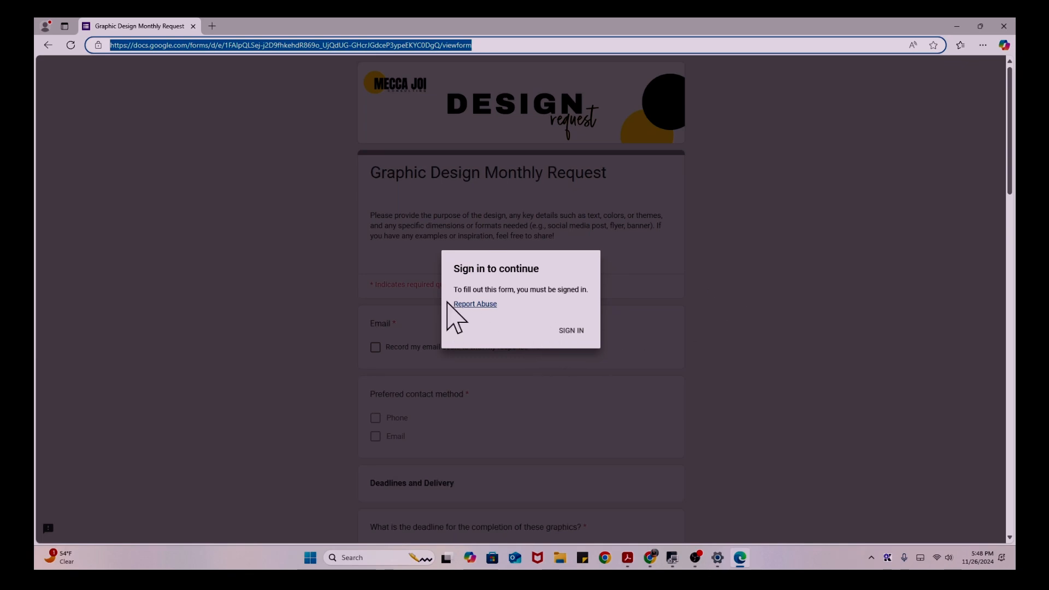
{"action": "left_click", "coordinate": [327, 300]}
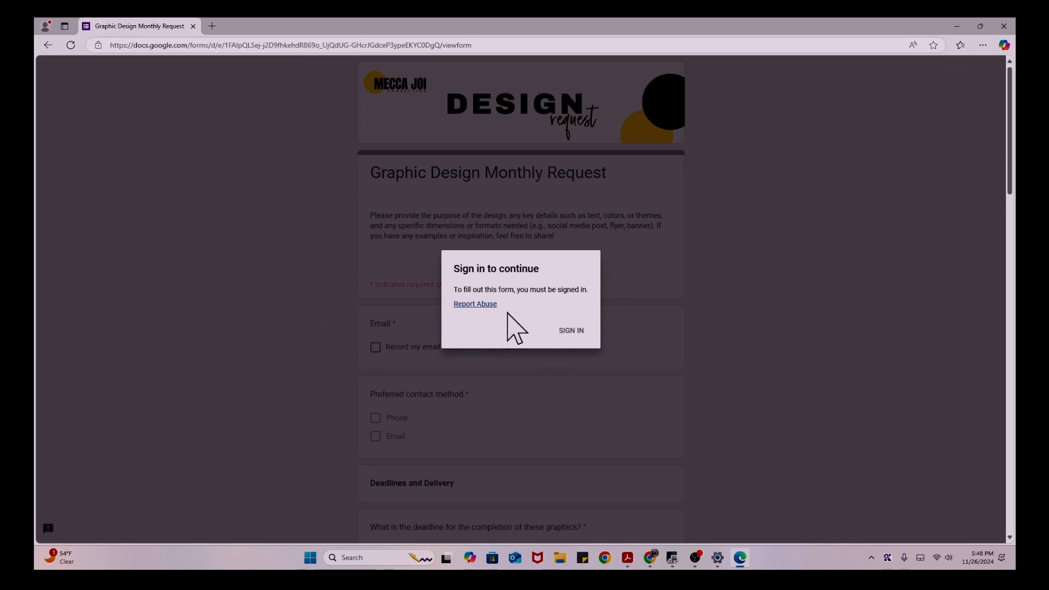
{"action": "left_click", "coordinate": [510, 45]}
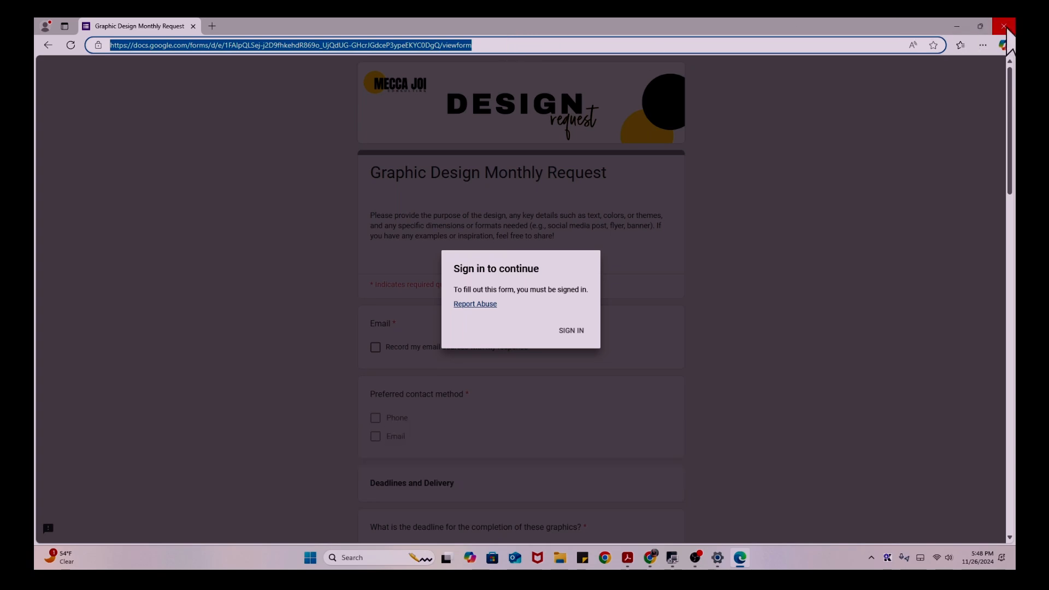
Try the copied form link in another new Edge window, and close Edge to return to the form editor
{"action": "left_click", "coordinate": [986, 47]}
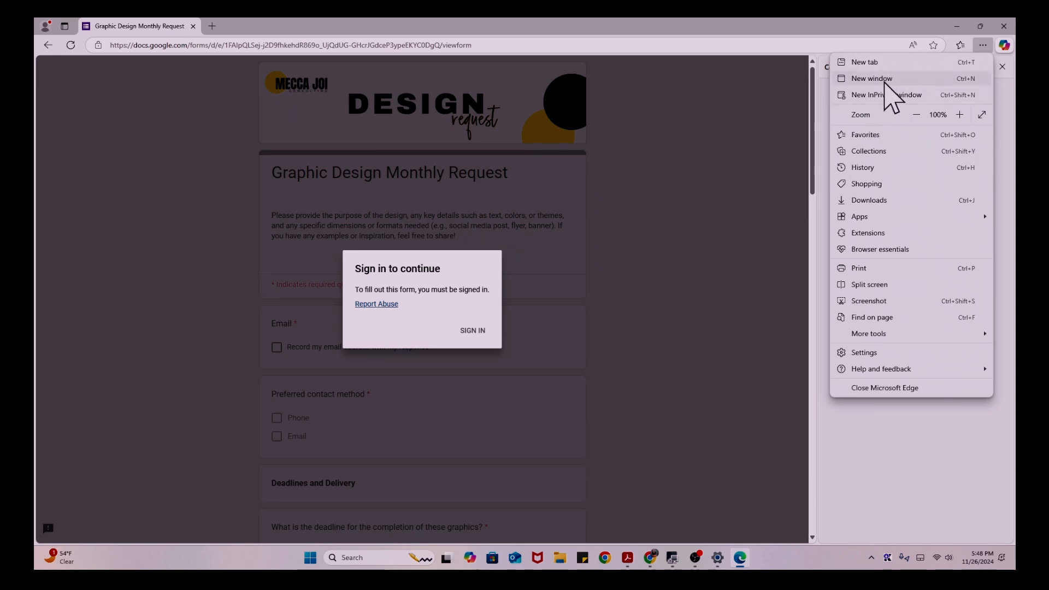
{"action": "left_click", "coordinate": [863, 80]}
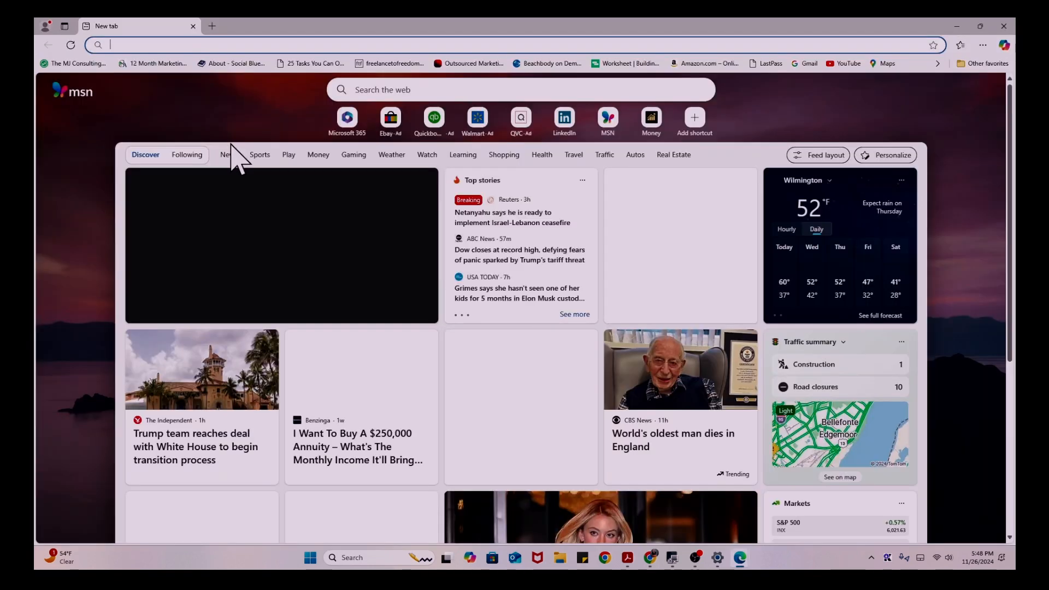
{"action": "key", "text": "ctrl+v"}
{"action": "left_click", "coordinate": [282, 69]}
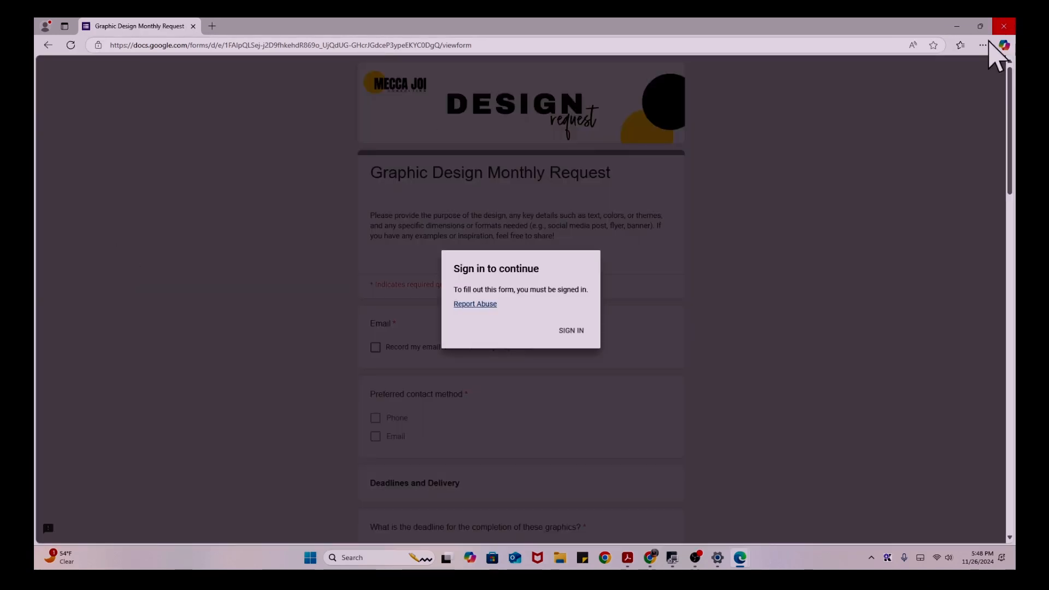
{"action": "left_click", "coordinate": [1006, 26]}
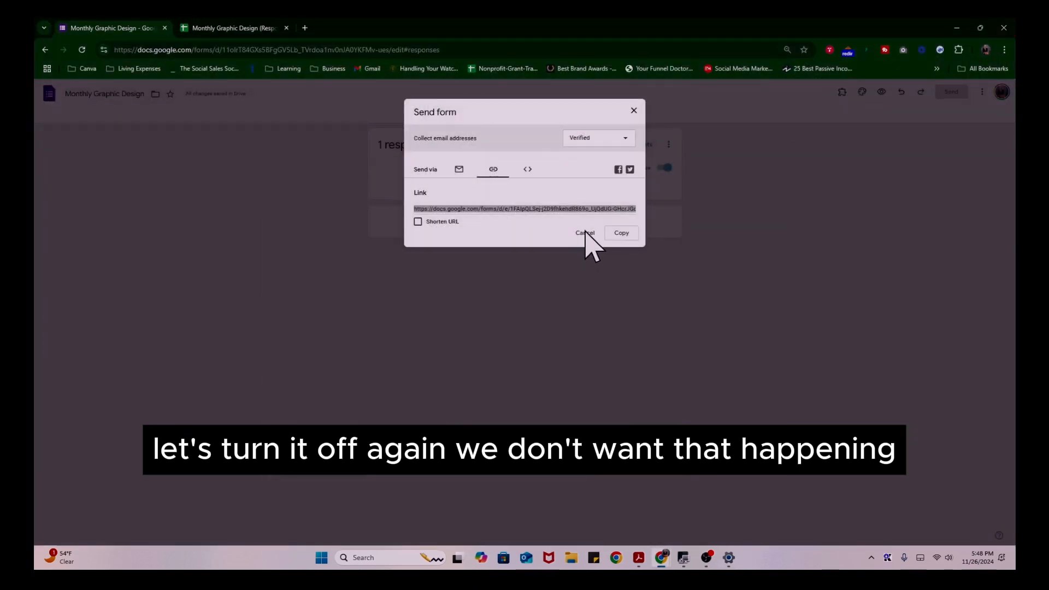
Set the form's email address collection to Responder input in the Send form dialog
{"action": "left_click", "coordinate": [626, 139]}
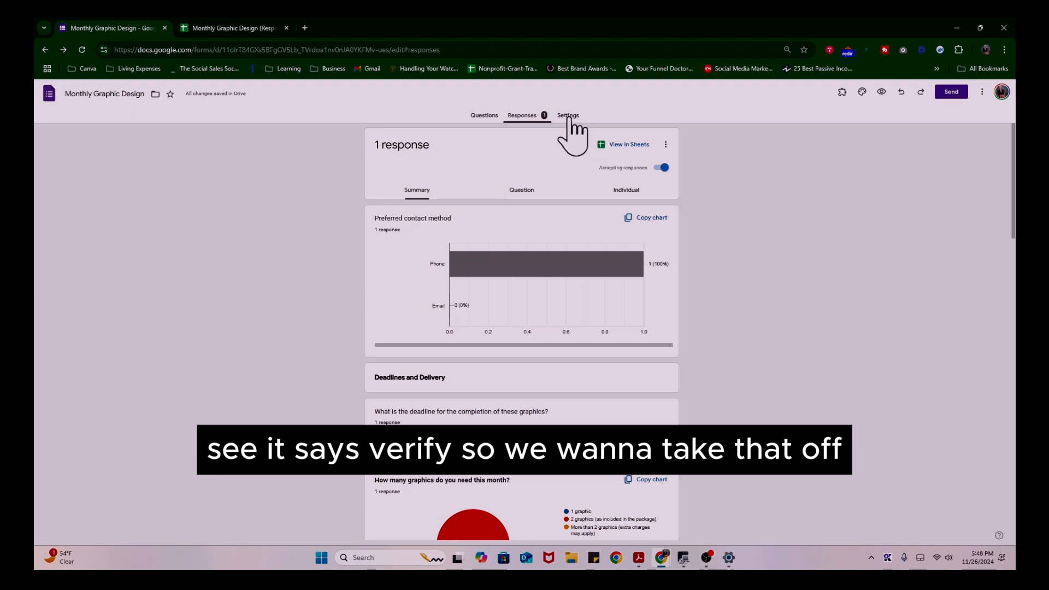
{"action": "left_click", "coordinate": [568, 117]}
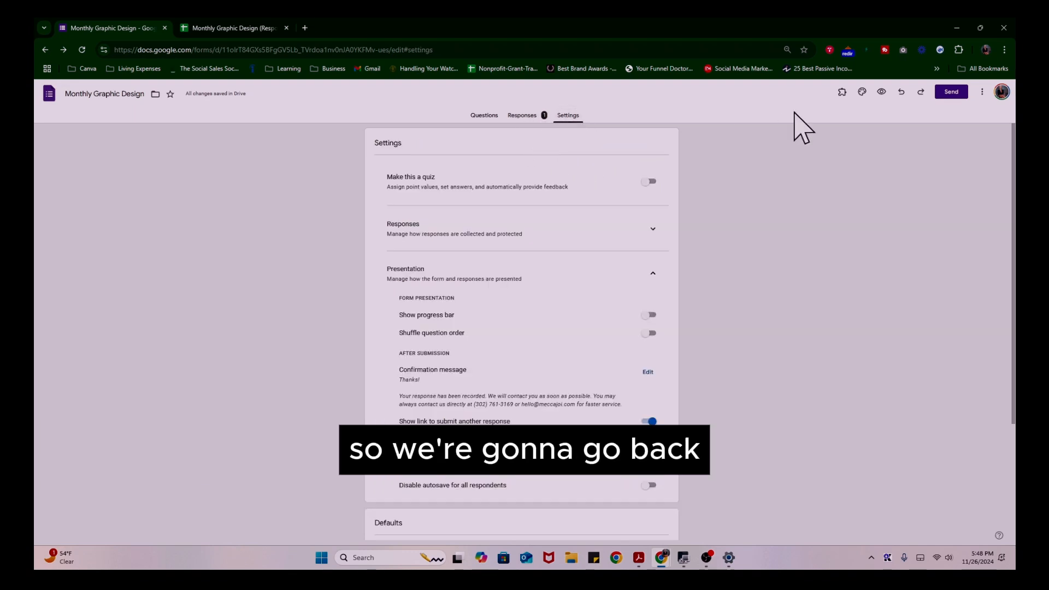
{"action": "left_click", "coordinate": [957, 97]}
{"action": "left_click", "coordinate": [605, 140]}
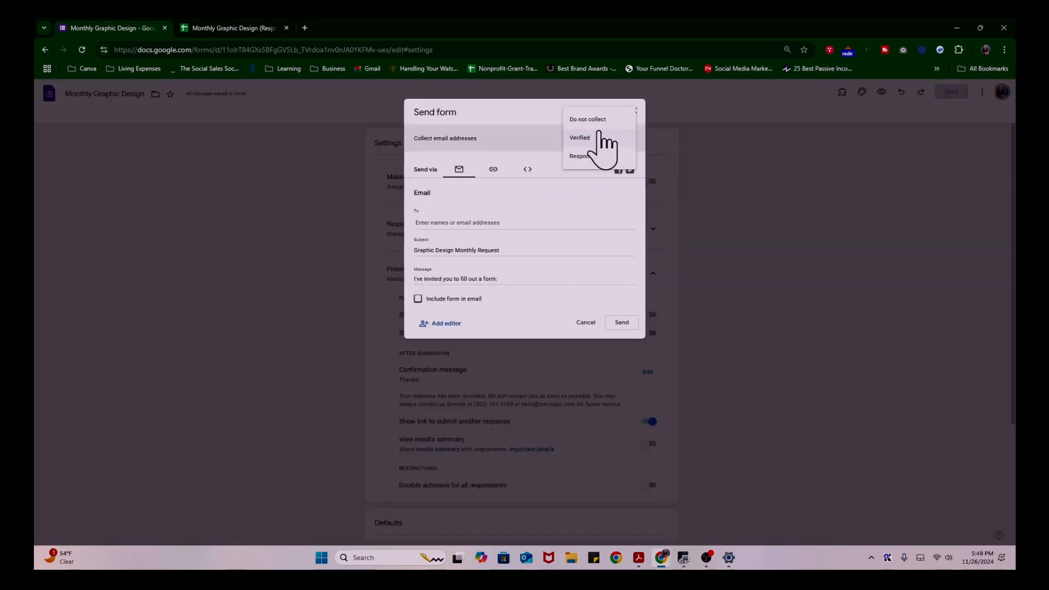
{"action": "left_click", "coordinate": [601, 158]}
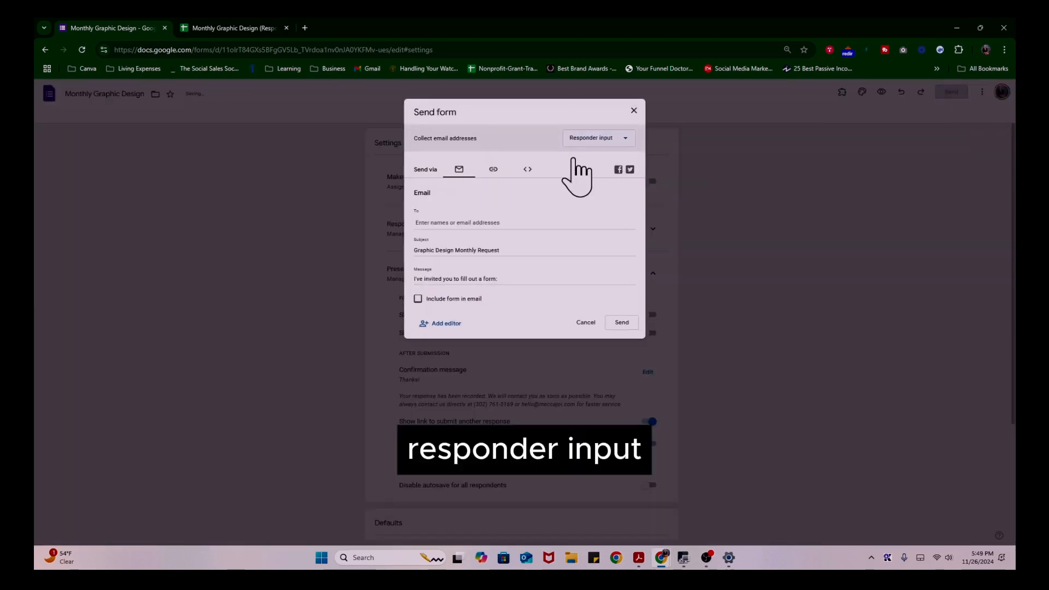
Copy the form's share link and open it in a new Edge window
{"action": "left_click", "coordinate": [493, 169]}
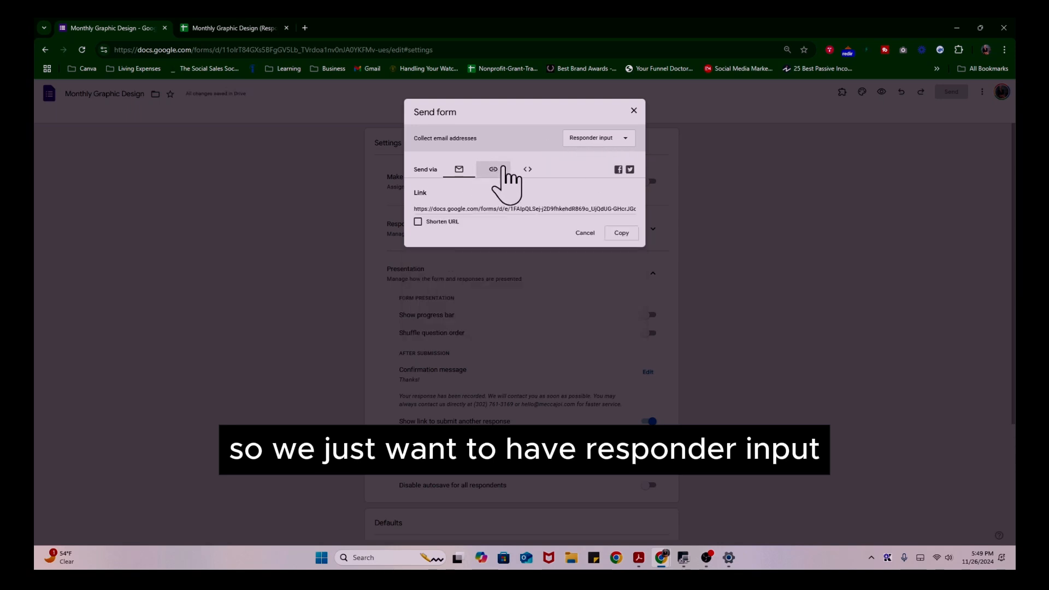
{"action": "left_click", "coordinate": [621, 233]}
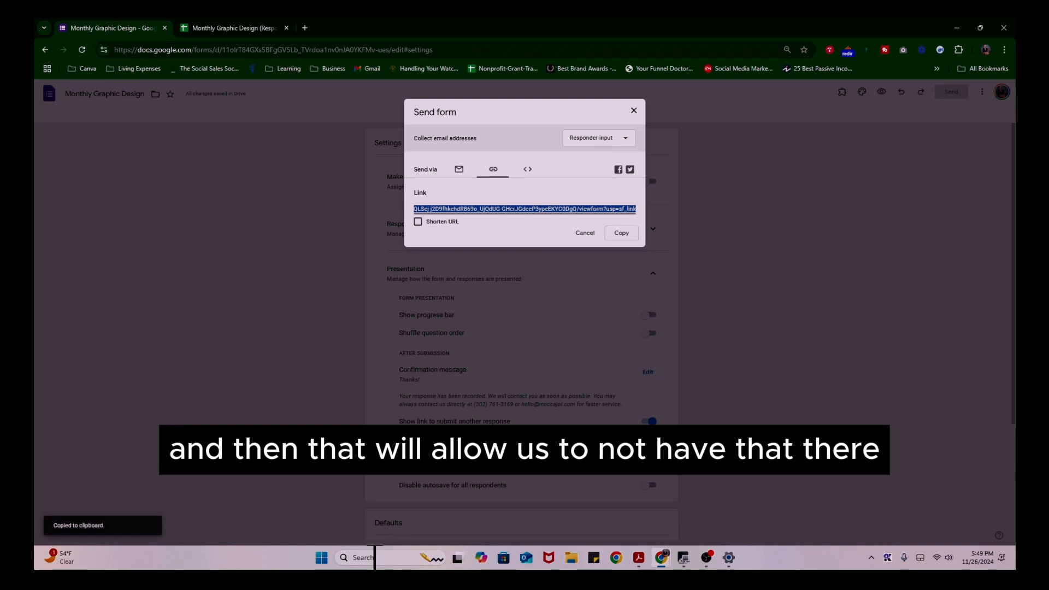
{"action": "left_click", "coordinate": [321, 557]}
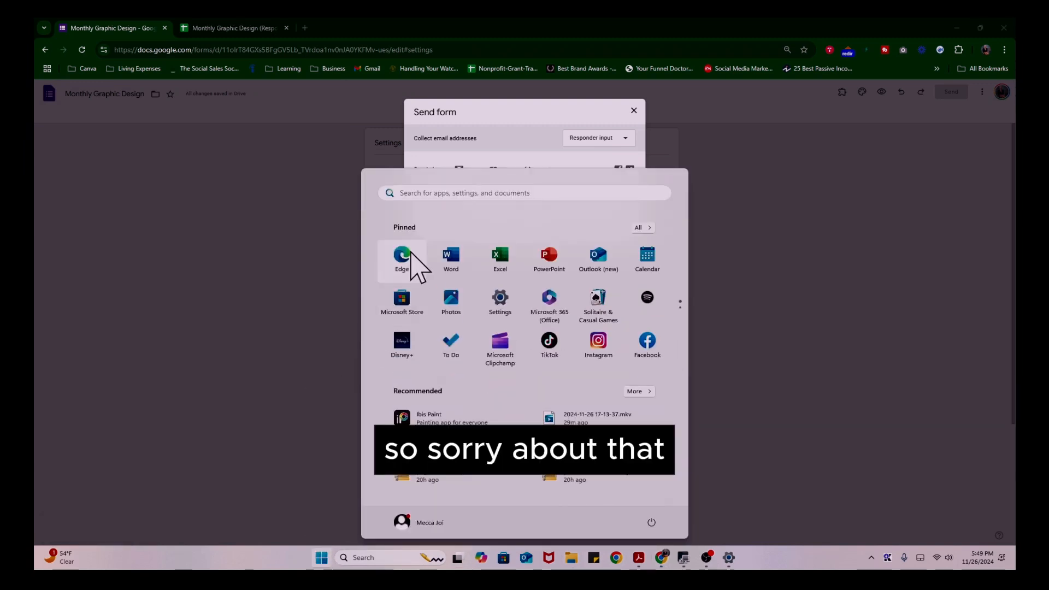
{"action": "left_click", "coordinate": [407, 256]}
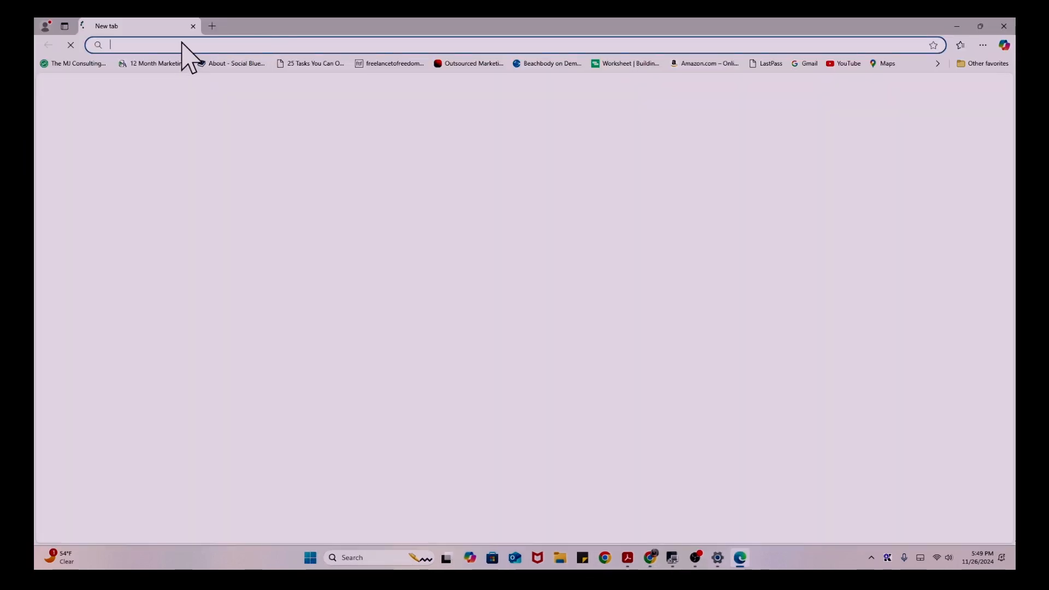
{"action": "key", "text": "ctrl+v"}
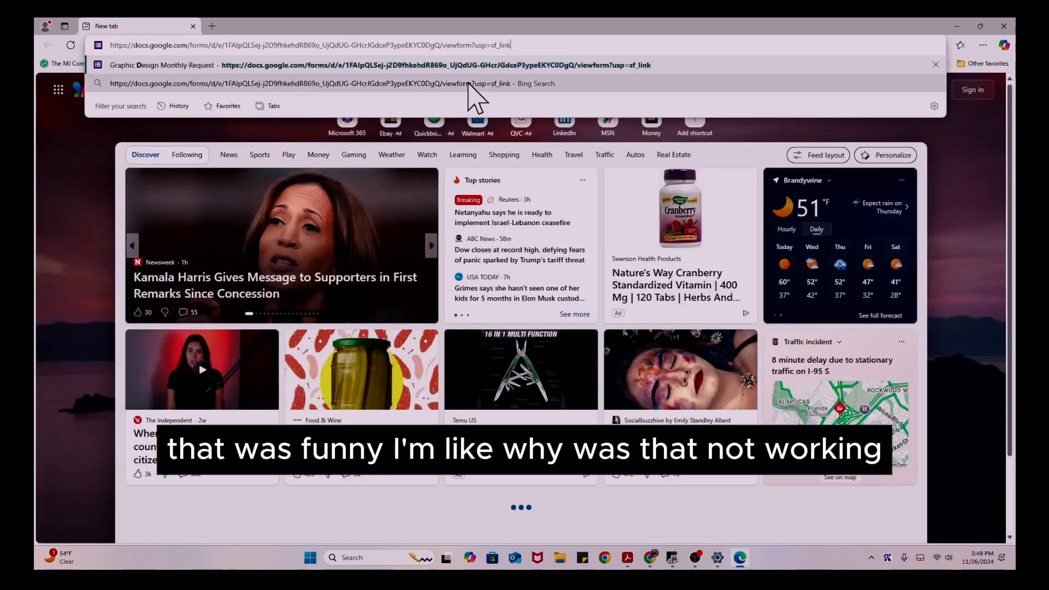
{"action": "key", "text": "Return"}
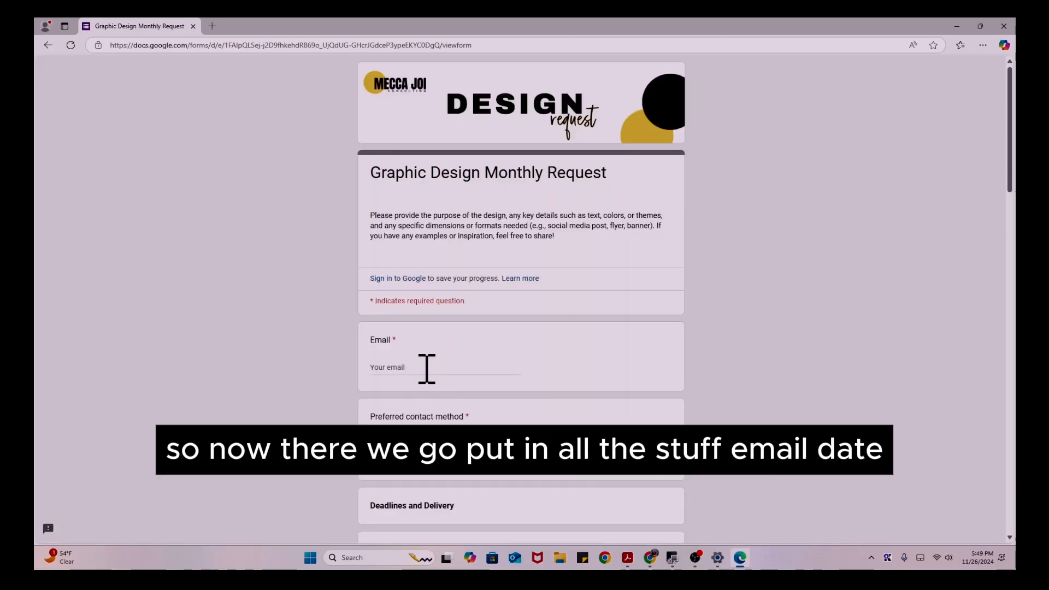
Fill in the respondent's email address, select Email as preferred contact method, and set the deadline to 11/27/2024
{"action": "left_click", "coordinate": [423, 370]}
{"action": "left_click", "coordinate": [424, 403]}
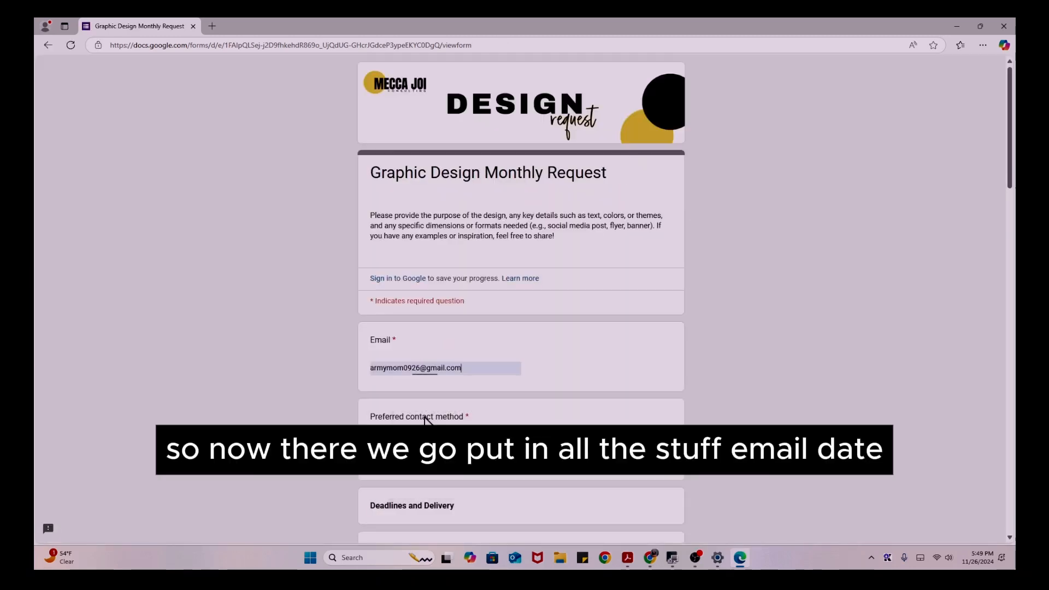
{"action": "scroll", "coordinate": [431, 408], "scroll_direction": "down", "scroll_amount": 2}
{"action": "scroll", "coordinate": [432, 393], "scroll_direction": "down", "scroll_amount": 5}
{"action": "scroll", "coordinate": [405, 297], "scroll_direction": "up", "scroll_amount": 1}
{"action": "left_click", "coordinate": [382, 103]}
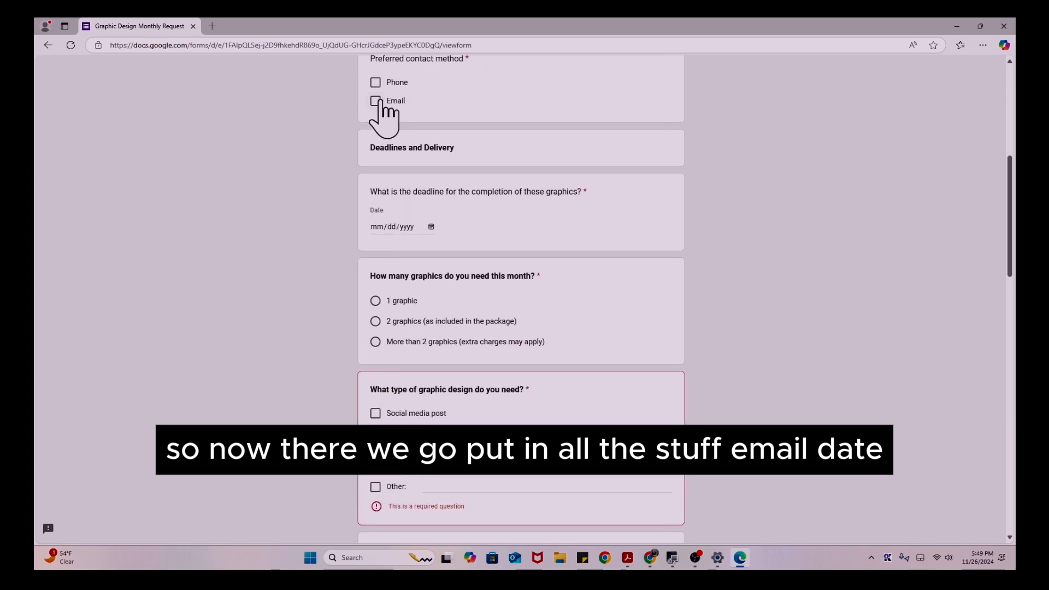
{"action": "left_click", "coordinate": [391, 226]}
{"action": "left_click", "coordinate": [431, 227]}
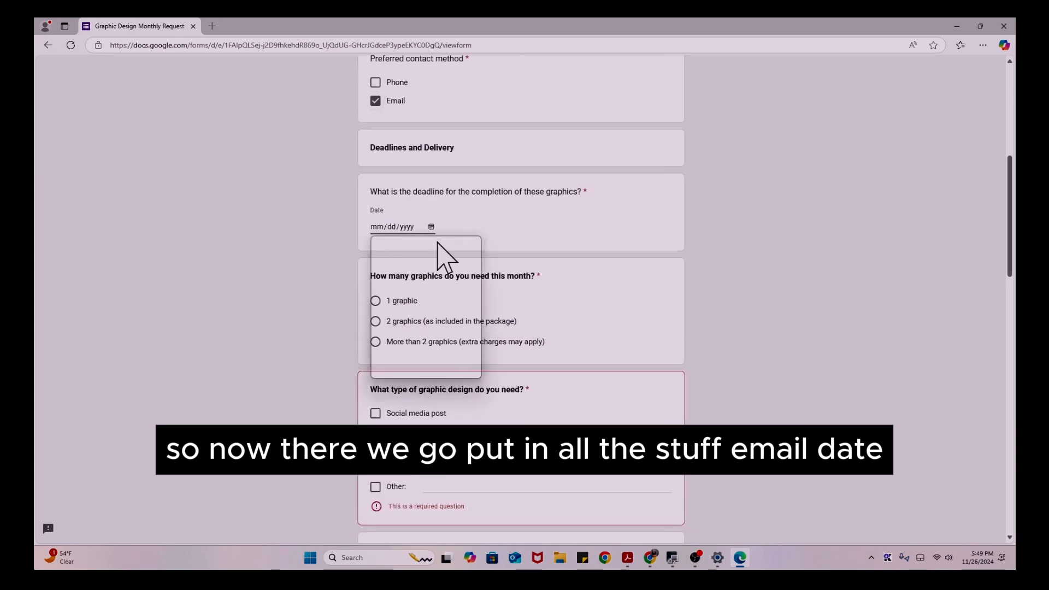
{"action": "left_click", "coordinate": [432, 339]}
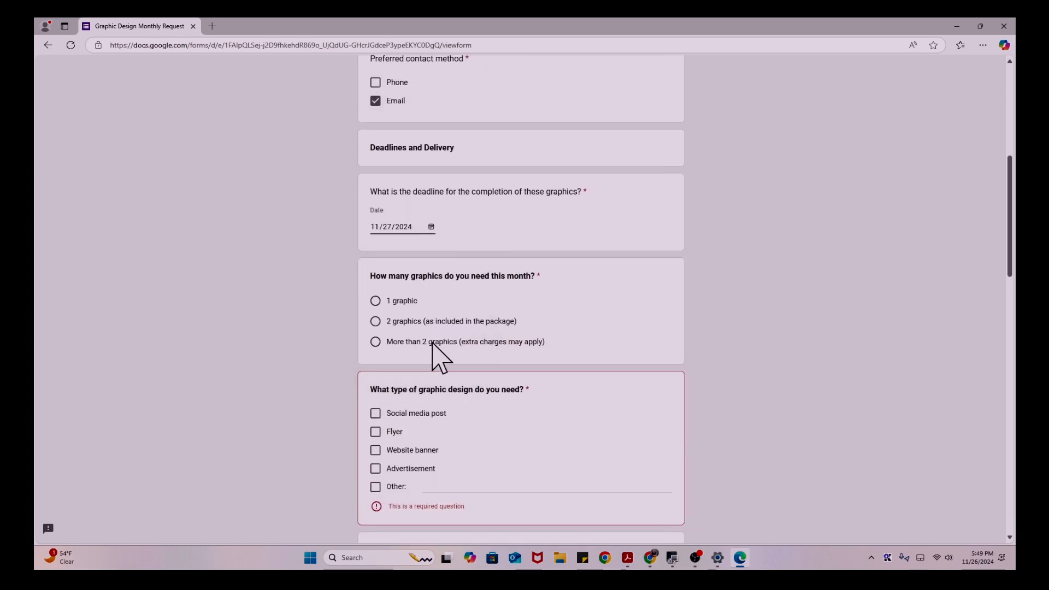
Answer with 1 graphic of type Social media post, and enter "cxvxcvdf" as the Graphic 2 description
{"action": "left_click", "coordinate": [376, 300]}
{"action": "left_click", "coordinate": [375, 413]}
{"action": "scroll", "coordinate": [470, 483], "scroll_direction": "down", "scroll_amount": 1}
{"action": "scroll", "coordinate": [465, 477], "scroll_direction": "down", "scroll_amount": 4}
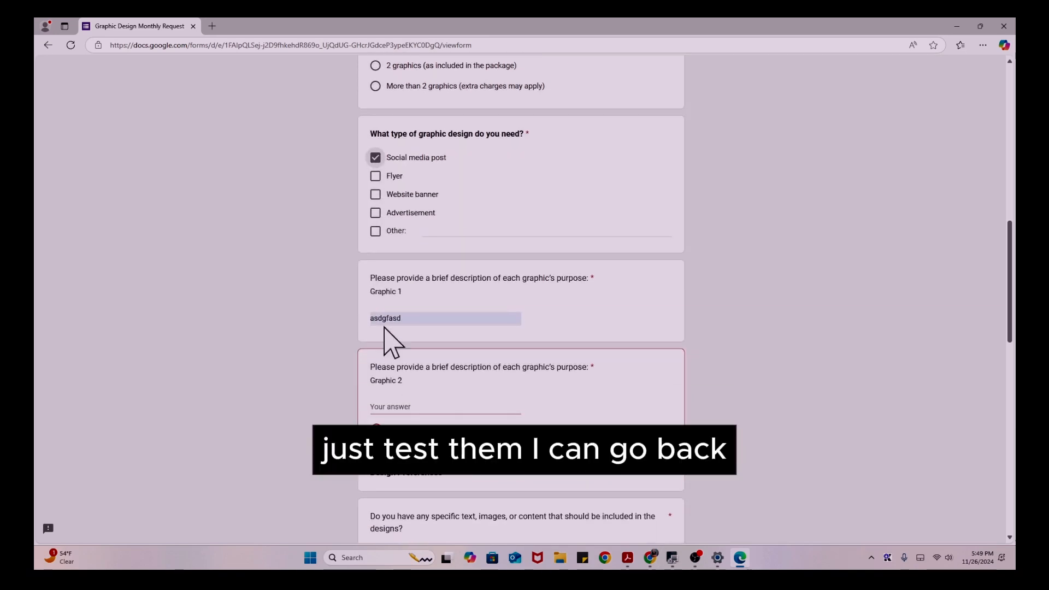
{"action": "left_click", "coordinate": [385, 407]}
{"action": "type", "text": "cxvxcvdf"}
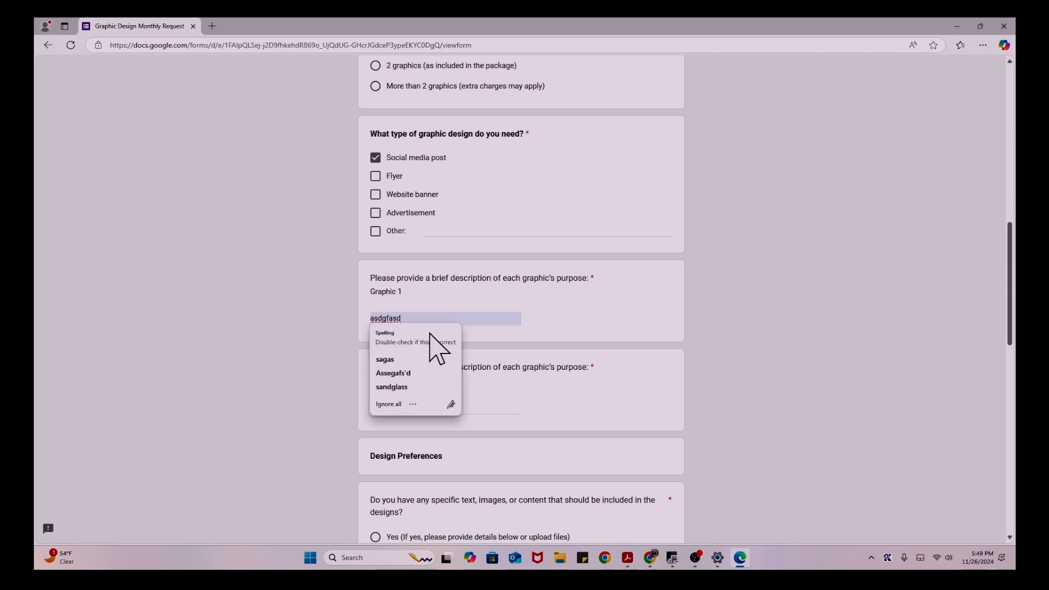
Answer Yes to having specific content for the designs and select Print-ready flyer (standard 8.5"x11") as the format
{"action": "scroll", "coordinate": [515, 414], "scroll_direction": "down", "scroll_amount": 4}
{"action": "left_click", "coordinate": [377, 334]}
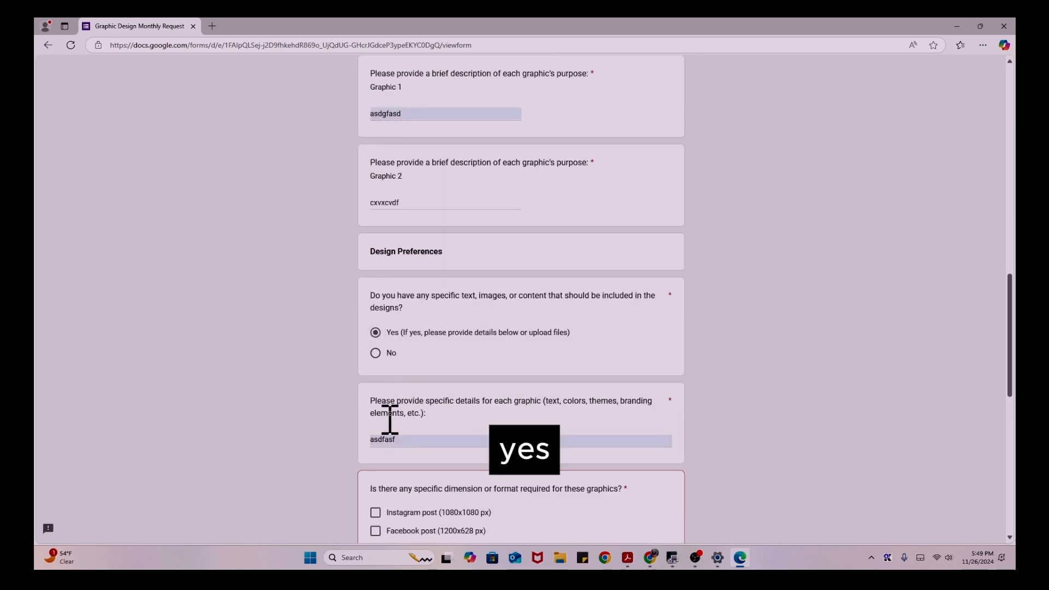
{"action": "scroll", "coordinate": [444, 475], "scroll_direction": "down", "scroll_amount": 5}
{"action": "left_click", "coordinate": [375, 307]}
{"action": "scroll", "coordinate": [382, 322], "scroll_direction": "down", "scroll_amount": 5}
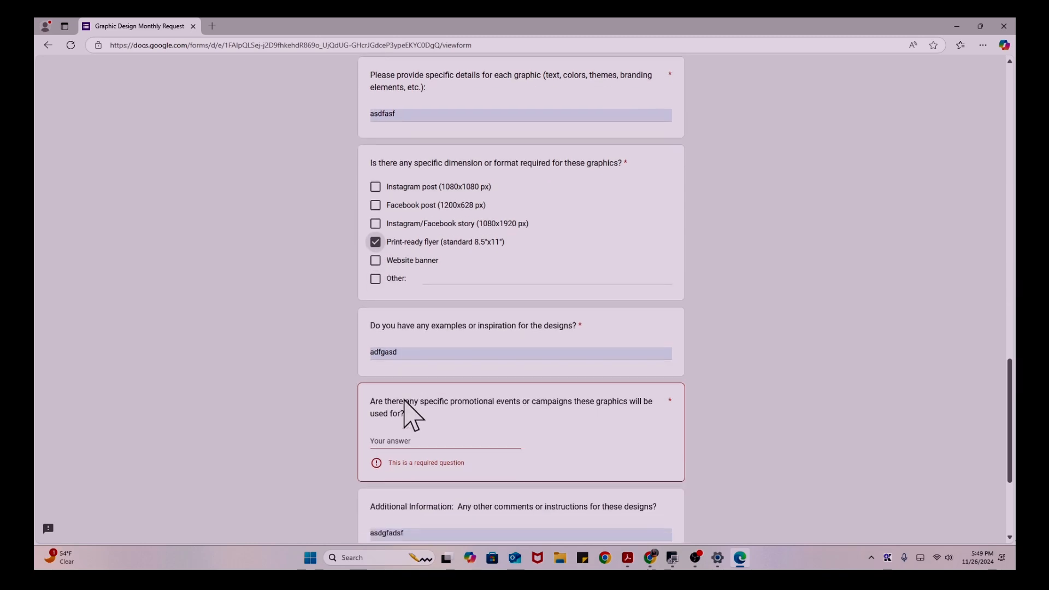
Enter "adfgadsgf" as the promotional events or campaigns answer, submit the form, and highlight the custom confirmation message
{"action": "left_click", "coordinate": [403, 255]}
{"action": "type", "text": "adfgadsgf"}
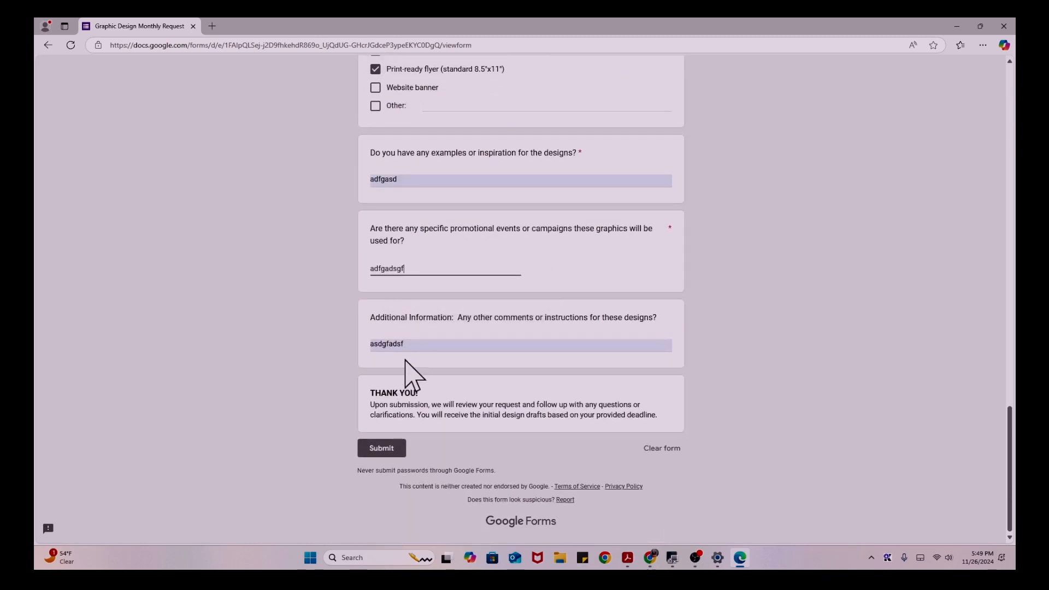
{"action": "left_click", "coordinate": [392, 452]}
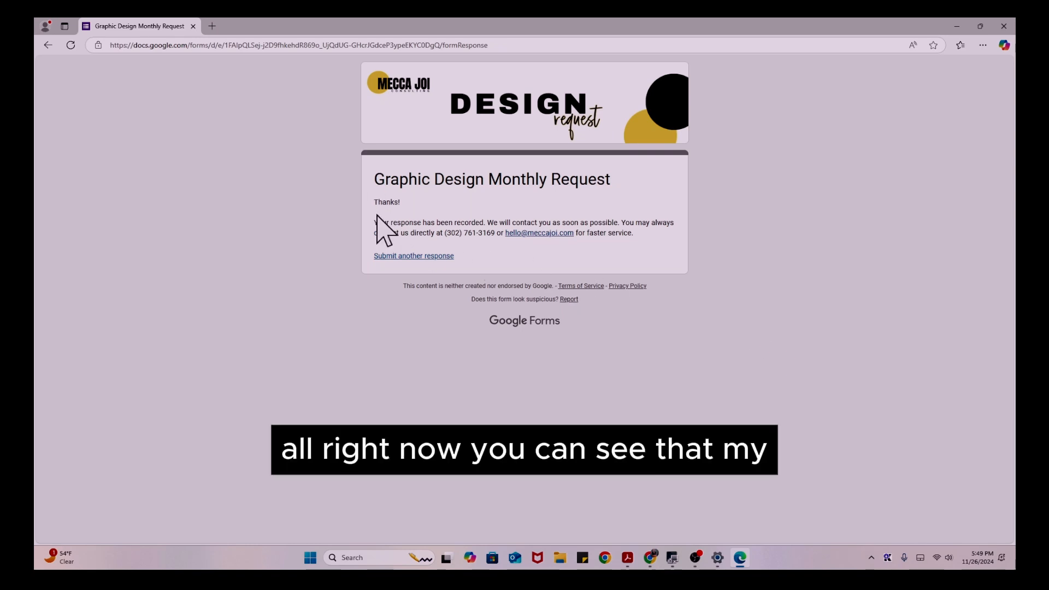
{"action": "triple_click", "coordinate": [674, 224]}
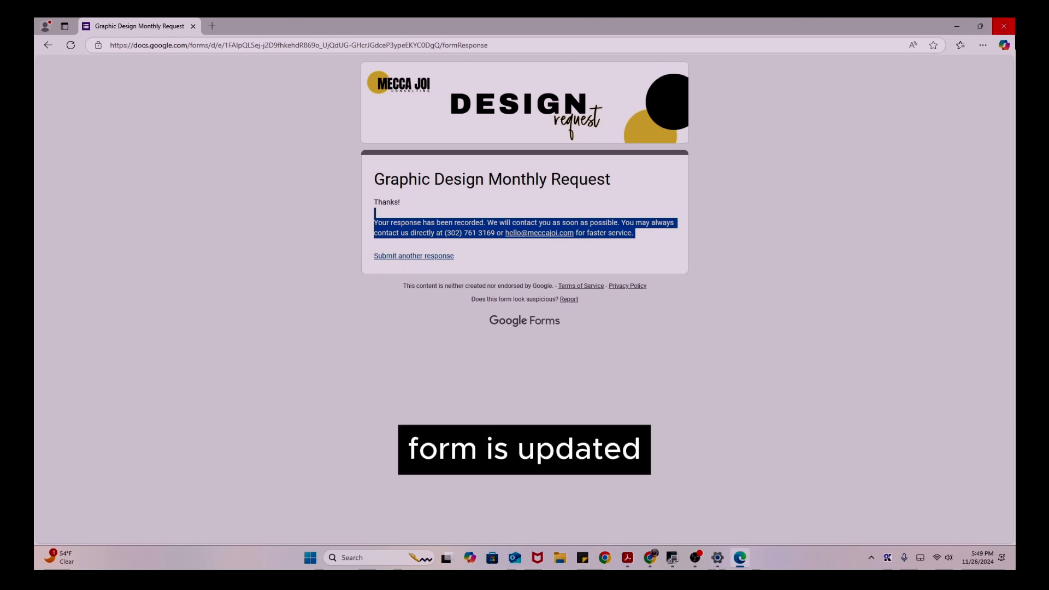
Return to Chrome and check the reloaded Monthly Graphic Design (Responses) spreadsheet for the test submission, then close the spreadsheet
{"action": "left_click", "coordinate": [1005, 27]}
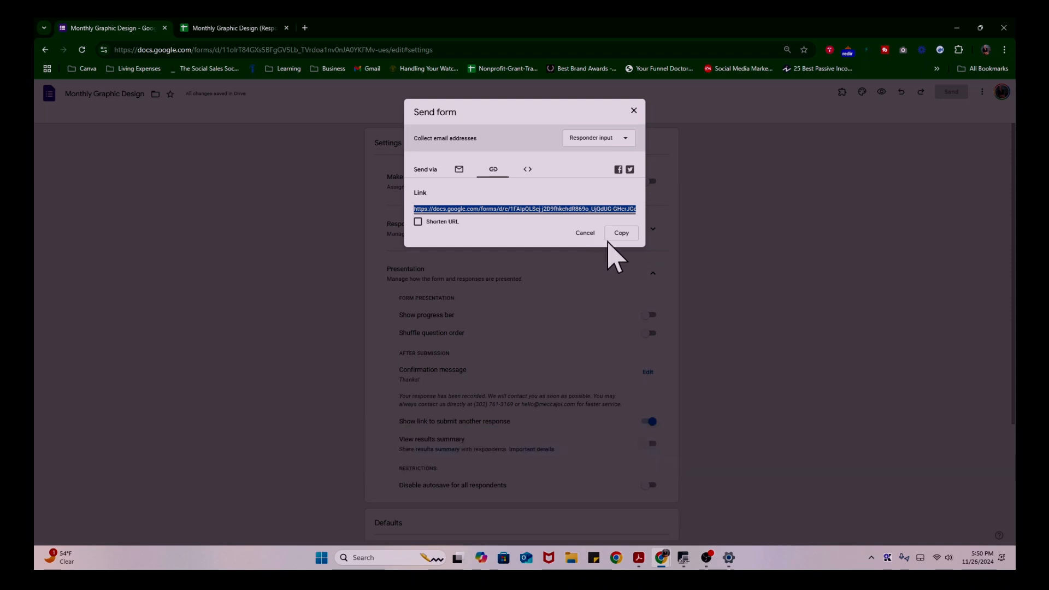
{"action": "left_click", "coordinate": [633, 111]}
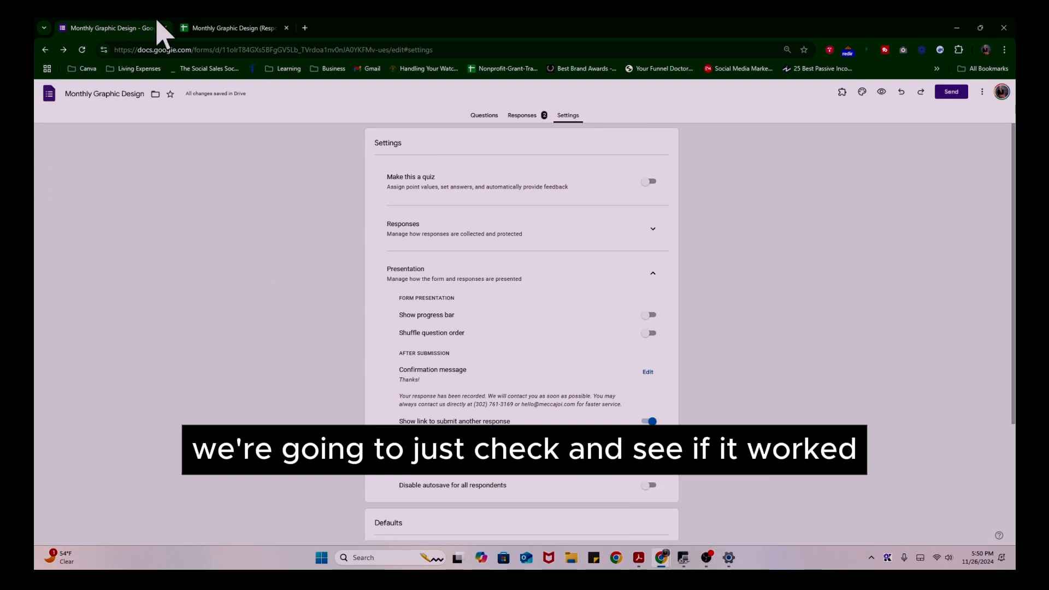
{"action": "left_click", "coordinate": [214, 28]}
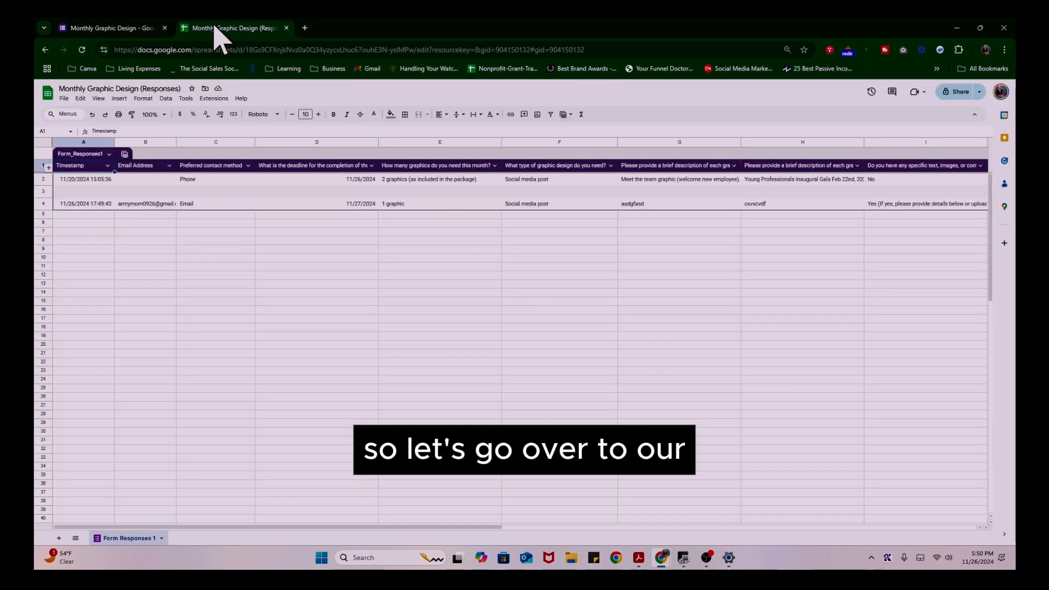
{"action": "left_click", "coordinate": [82, 50]}
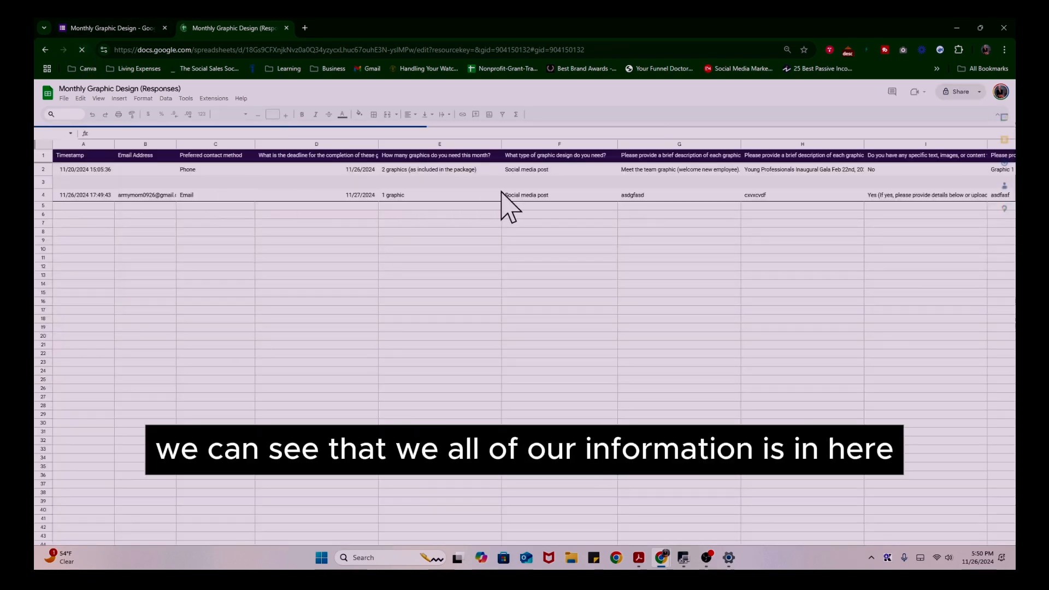
{"action": "left_click", "coordinate": [286, 28]}
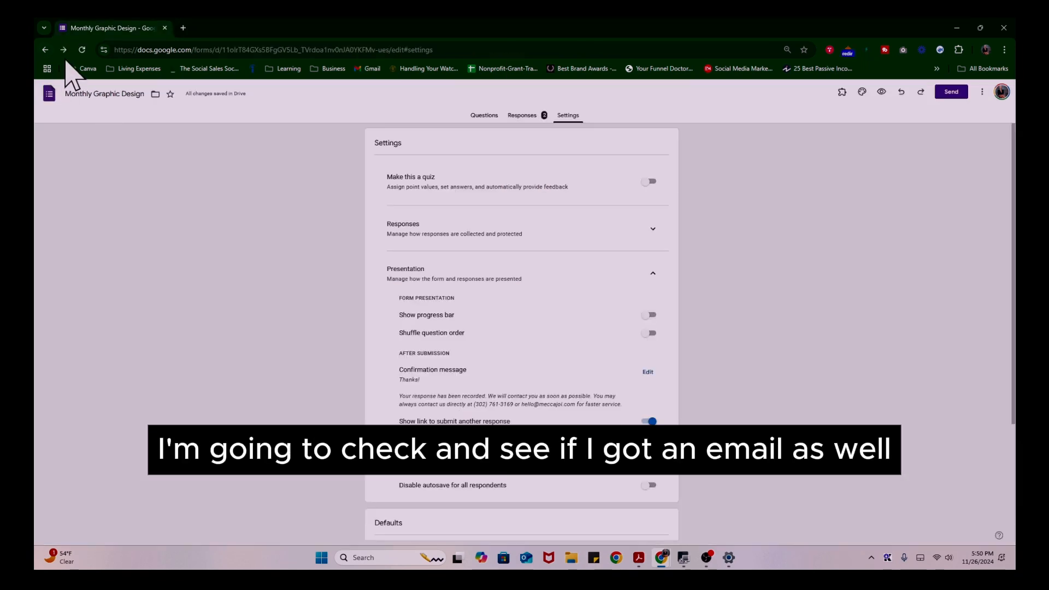
Bring up Gmail in a separate maximized Chrome window and check the Google Sheets notification emails for the test submission
{"action": "left_click", "coordinate": [183, 28]}
{"action": "left_click_drag", "start_coordinate": [191, 31], "coordinate": [200, 82]}
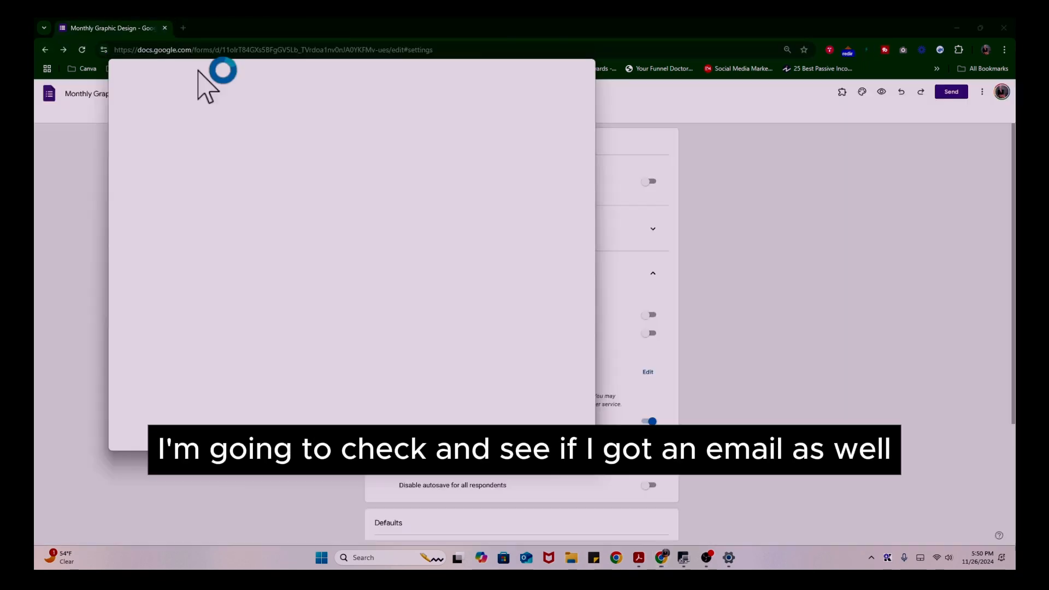
{"action": "left_click_drag", "start_coordinate": [424, 71], "coordinate": [1015, 128]}
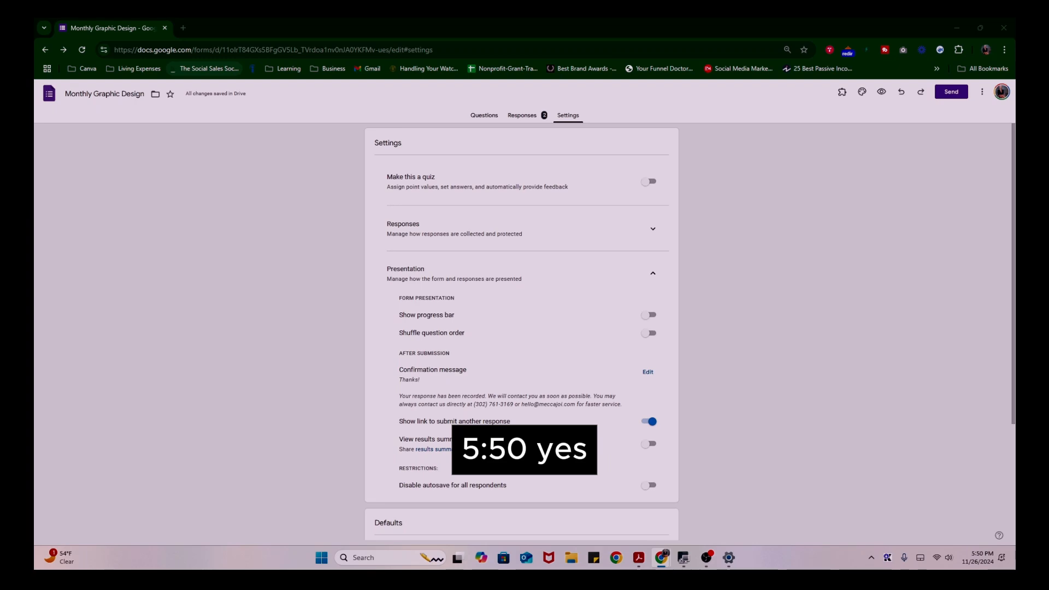
{"action": "left_click_drag", "start_coordinate": [1015, 145], "coordinate": [466, 127]}
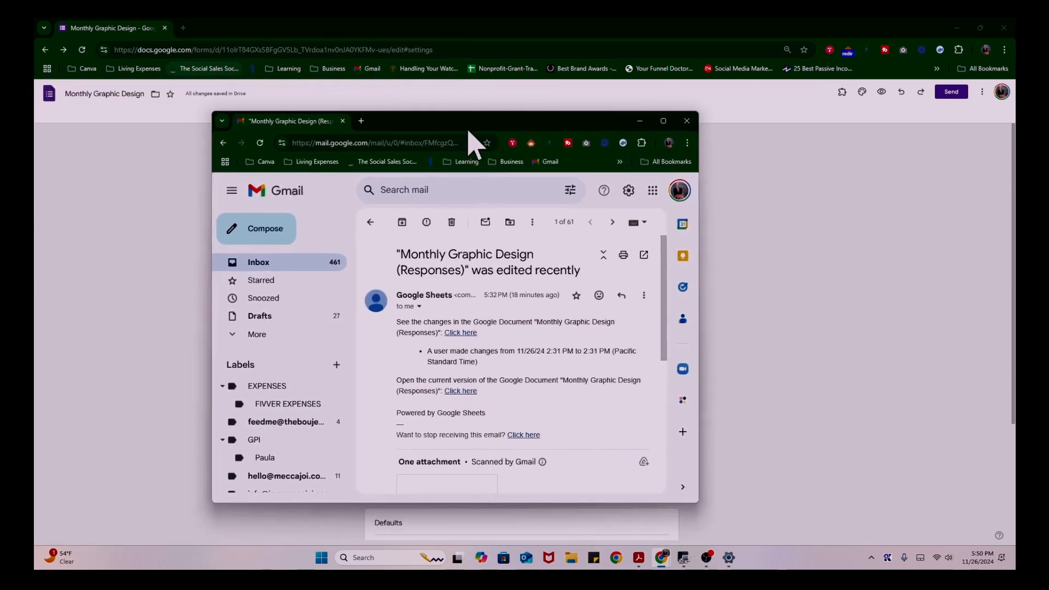
{"action": "left_click", "coordinate": [663, 121]}
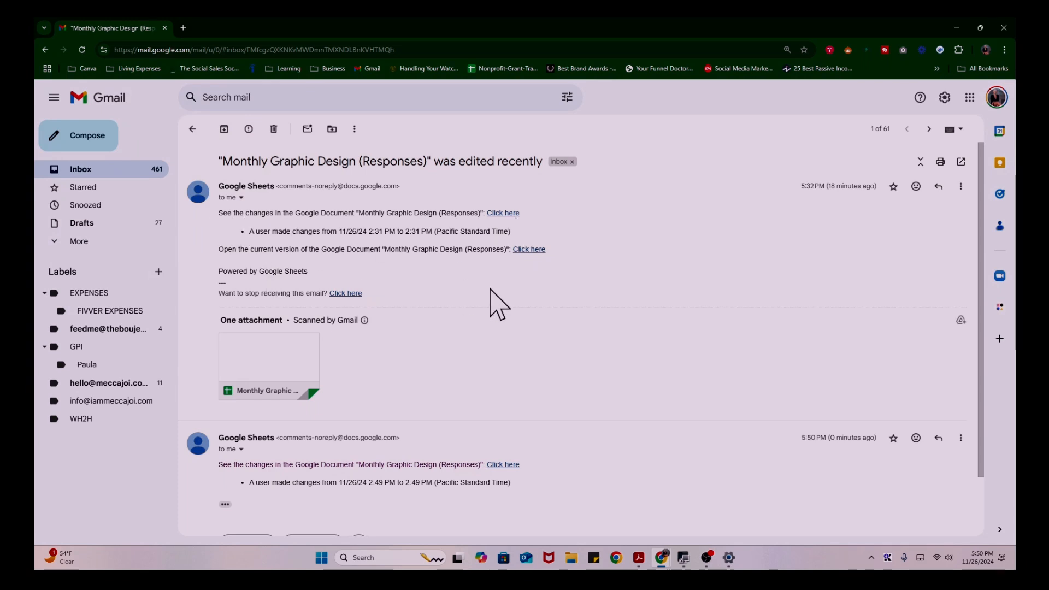
{"action": "scroll", "coordinate": [361, 494], "scroll_direction": "down", "scroll_amount": 1}
{"action": "scroll", "coordinate": [364, 489], "scroll_direction": "up", "scroll_amount": 1}
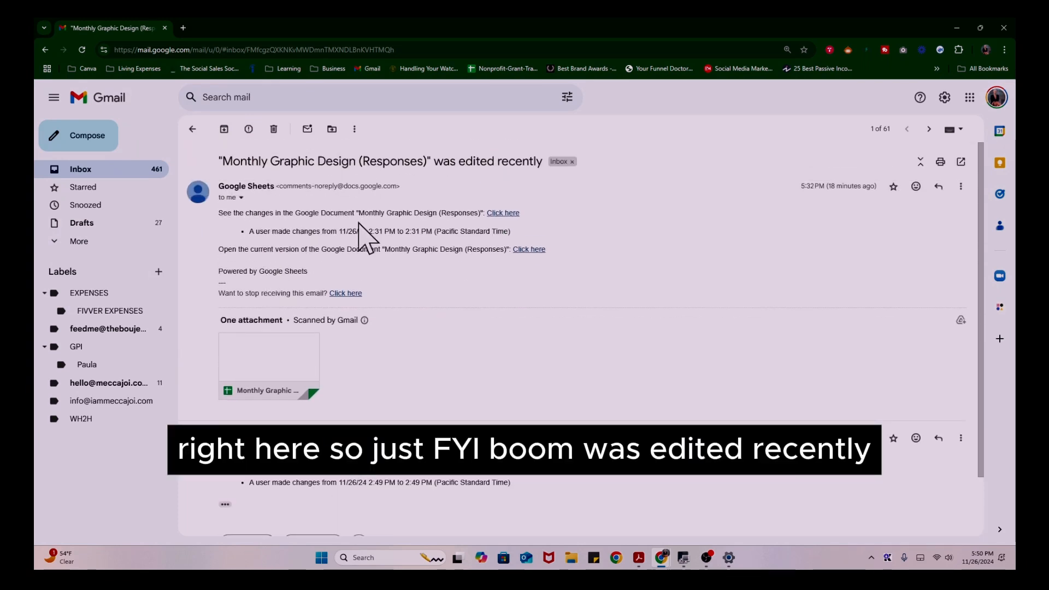